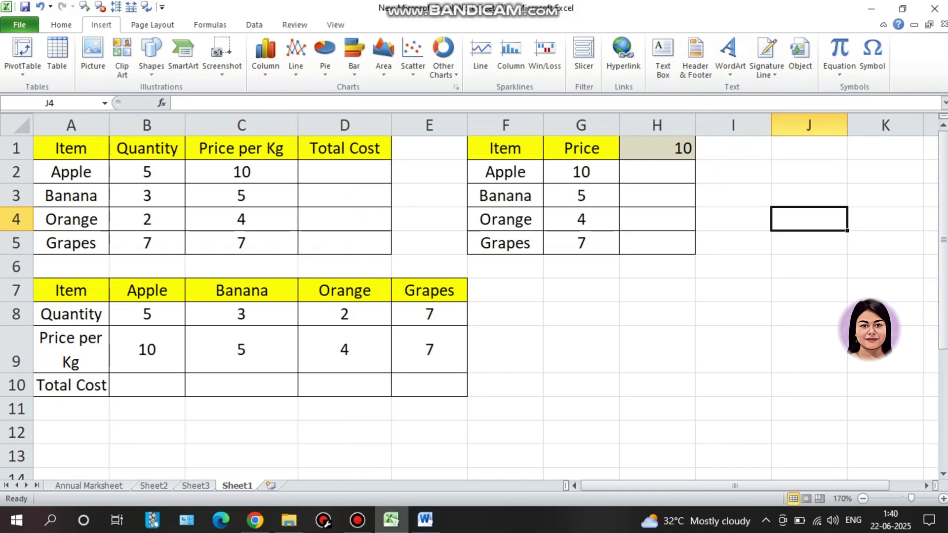
Calculate Apple's total cost in D2 with the formula =B2*C2 and fill it down through D5
left_click(345, 171)
type("=E4")
key("Escape")
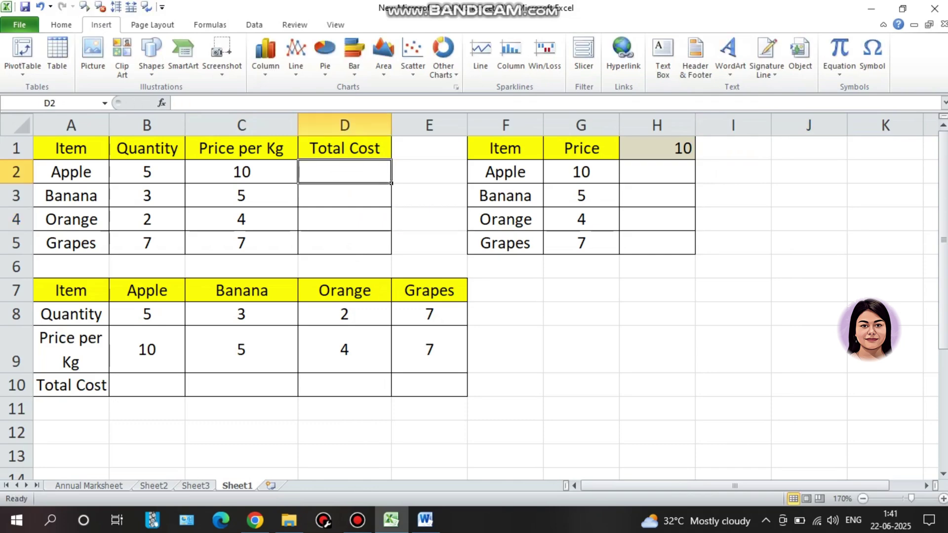
type("=")
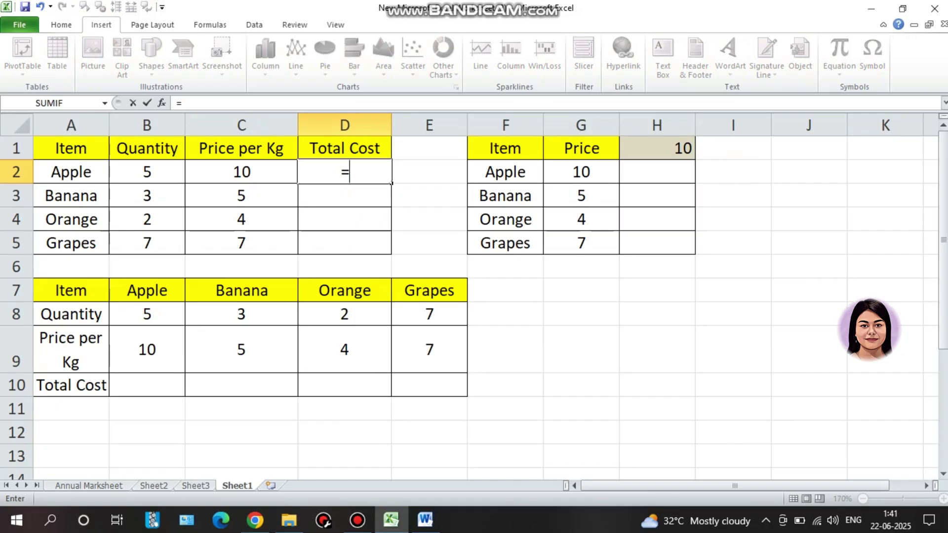
left_click(147, 171)
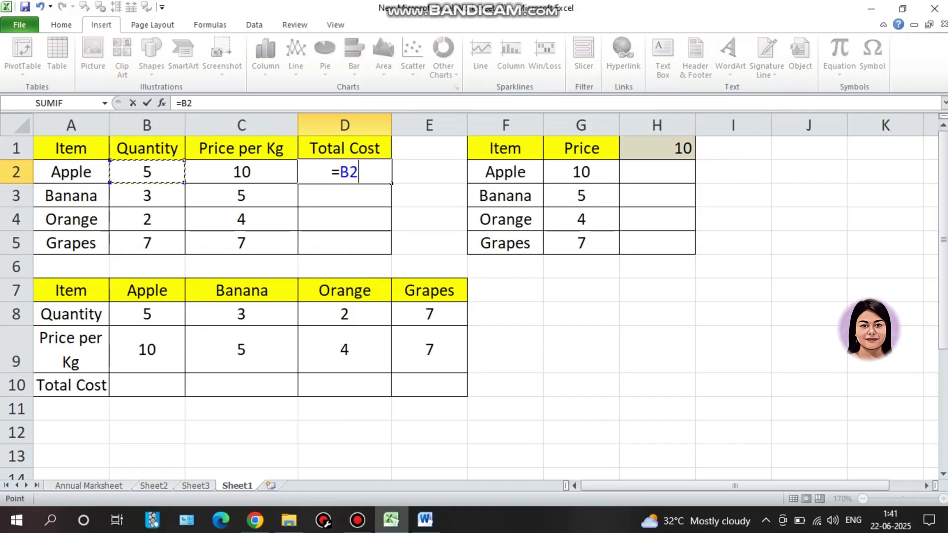
type("*")
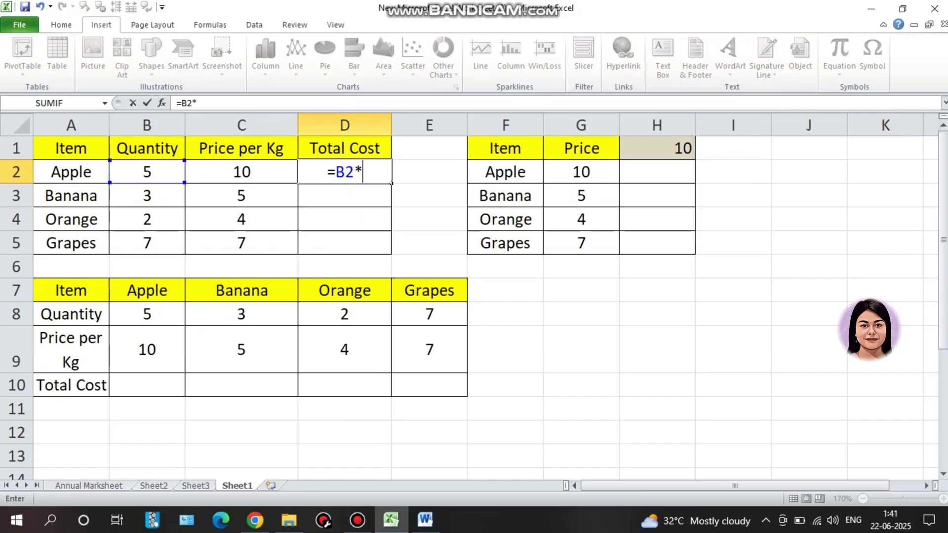
left_click(241, 171)
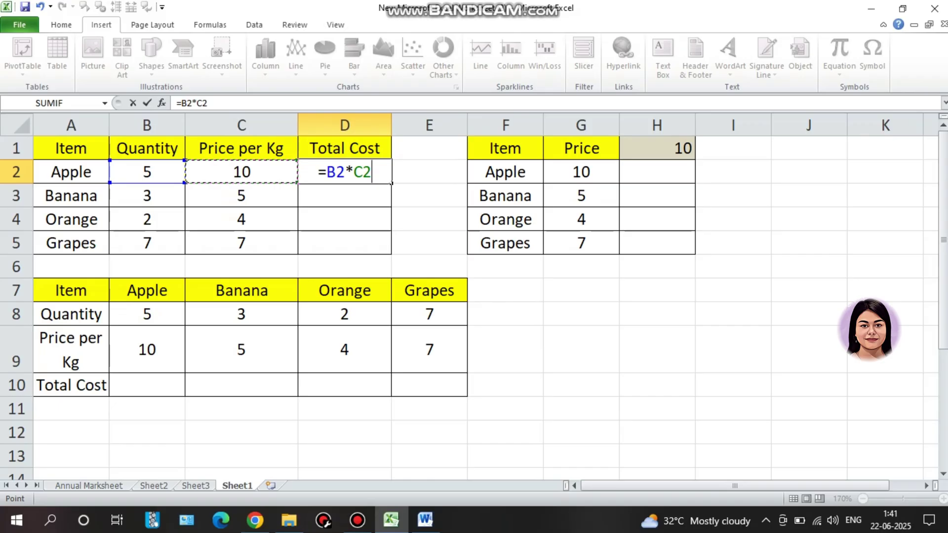
key("Return")
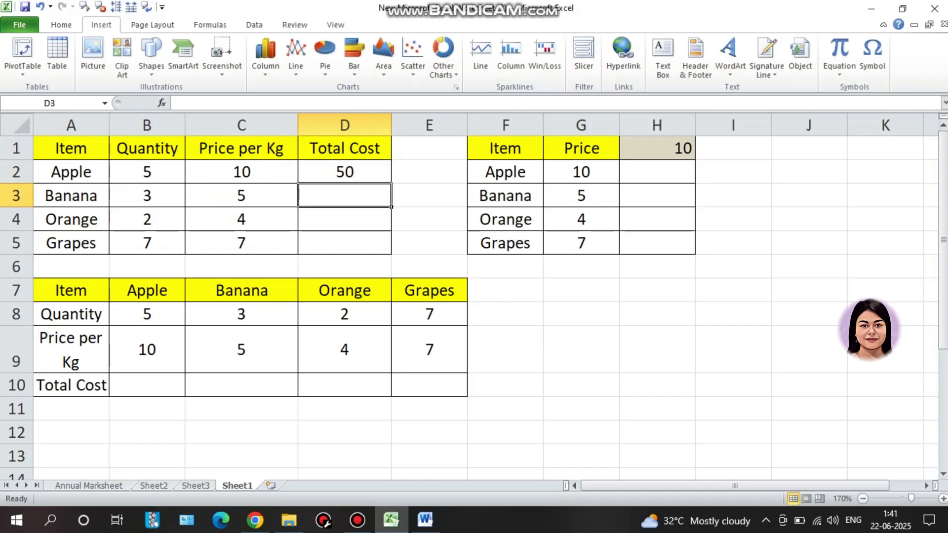
left_click(344, 172)
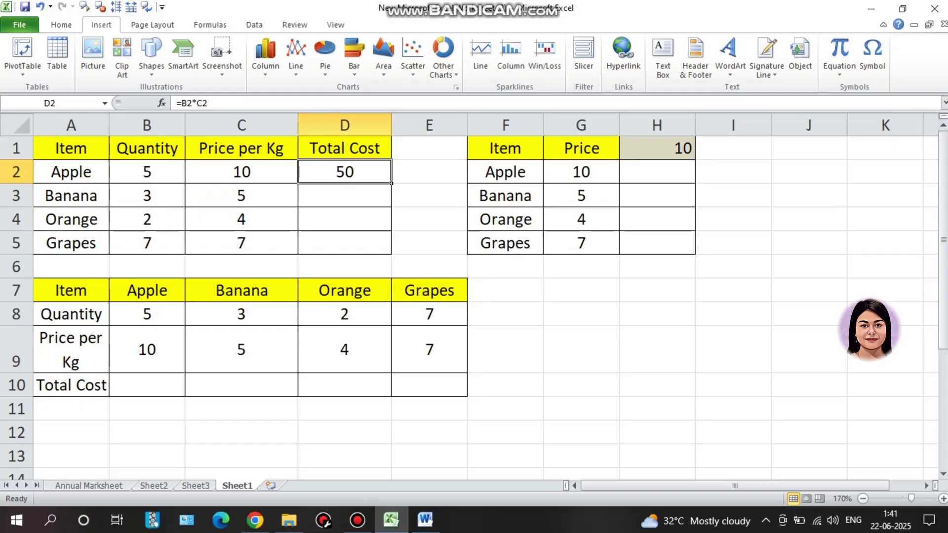
left_click_drag(390, 183, 392, 253)
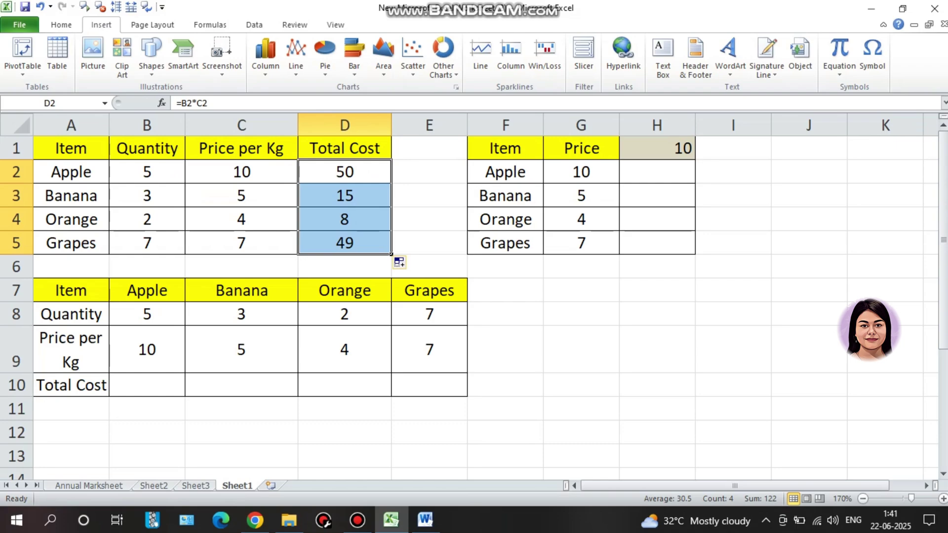
Examine the quantities and prices in B3:C5, and compare the headings in A1:D1 with the row labels in A7:A10
left_click(147, 195)
left_click(241, 196)
left_click(147, 220)
left_click(241, 219)
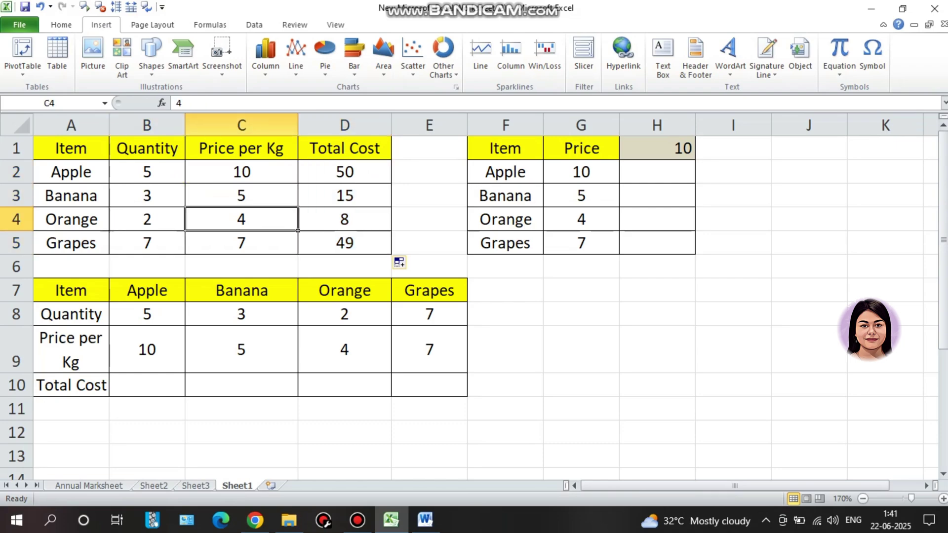
left_click(147, 243)
left_click(241, 243)
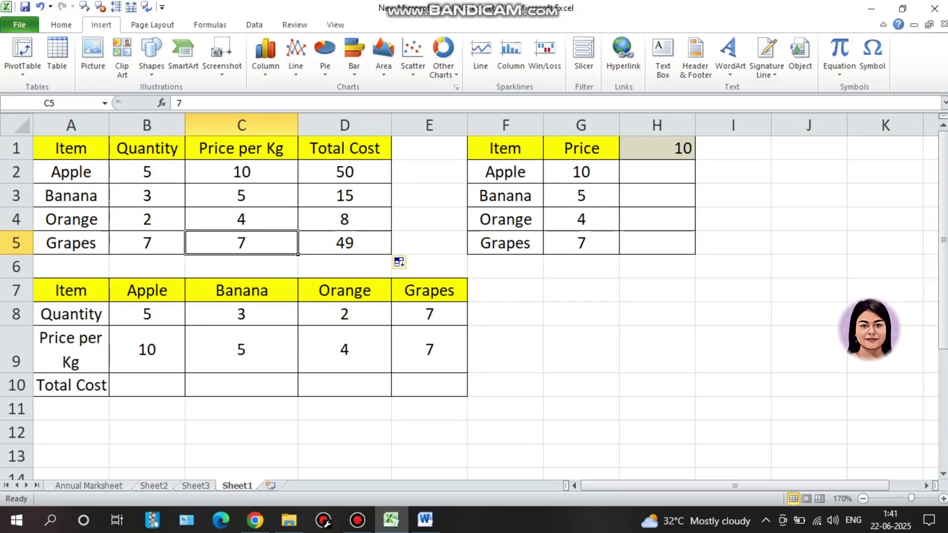
left_click(72, 291)
left_click(147, 242)
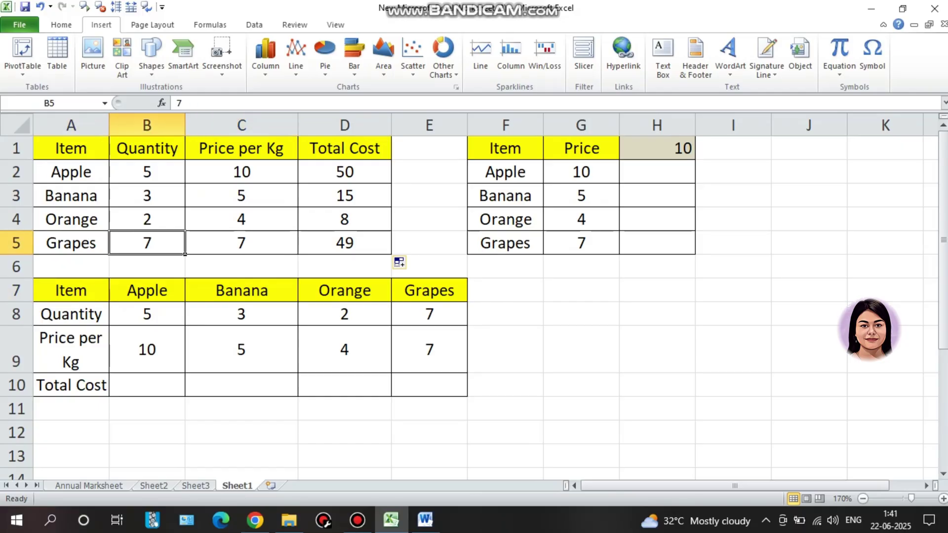
left_click(71, 349)
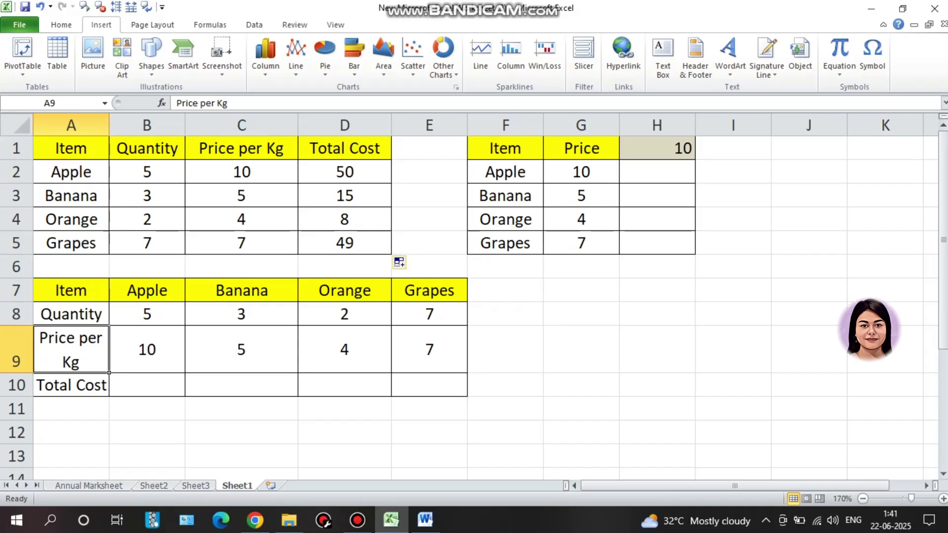
left_click_drag(71, 148, 345, 148)
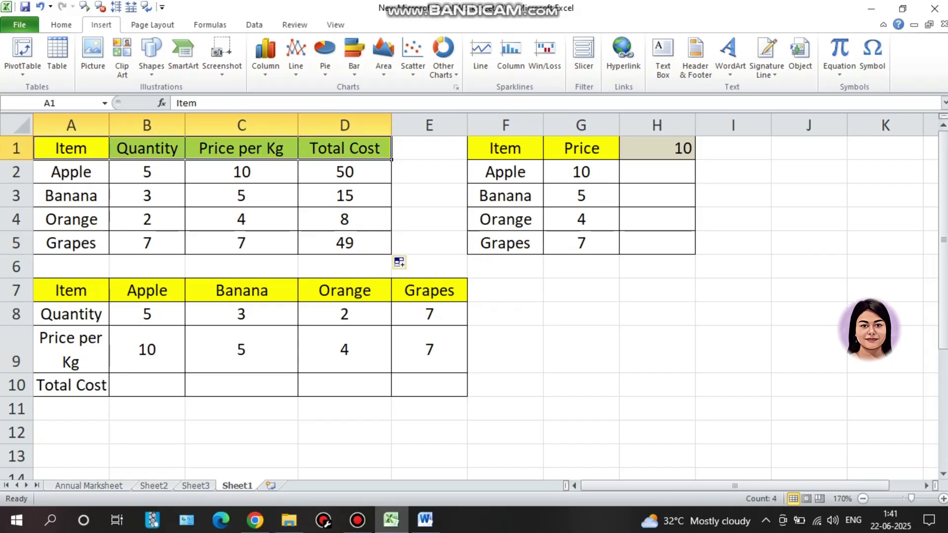
left_click_drag(71, 291, 71, 385)
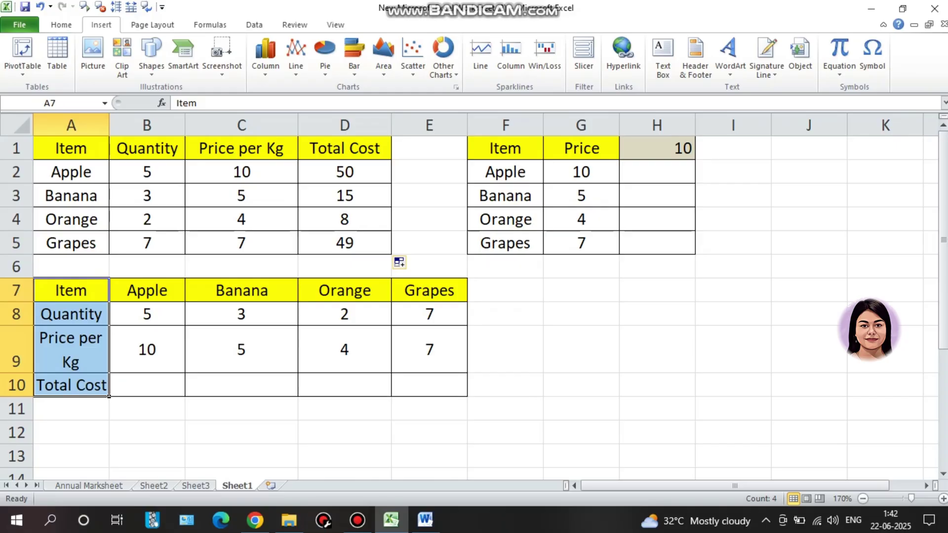
Calculate Apple's total cost in B10 with the formula =B8*B9 and fill it across through E10
left_click(148, 385, "ctrl")
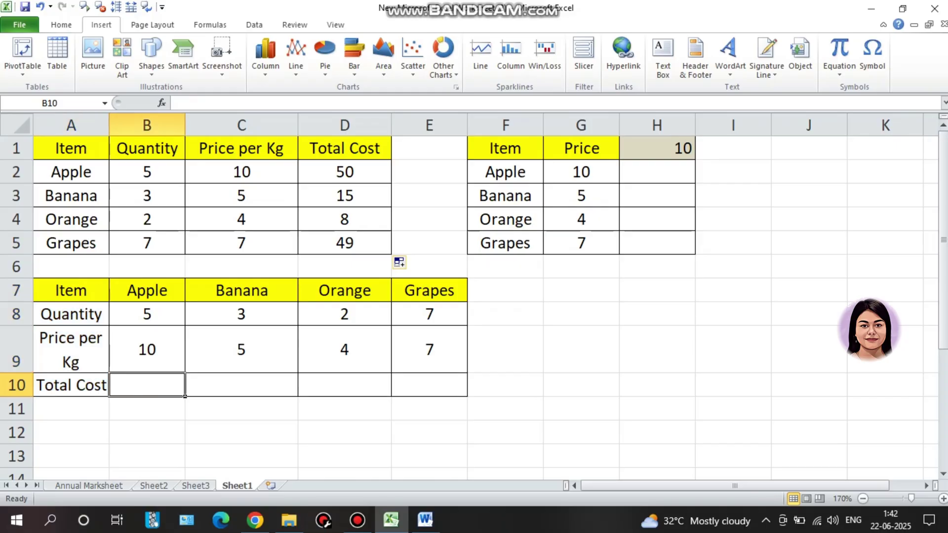
type("=")
left_click(147, 314)
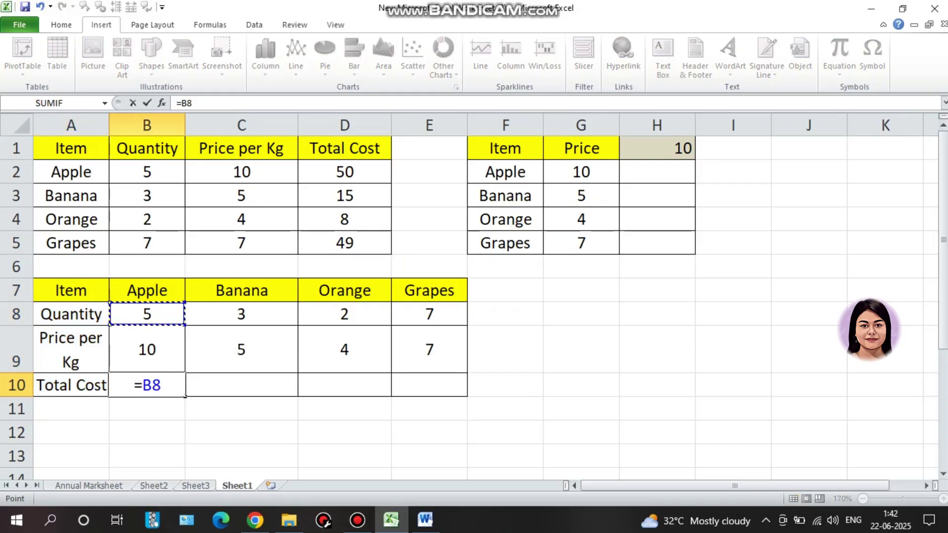
type("*")
key("Up")
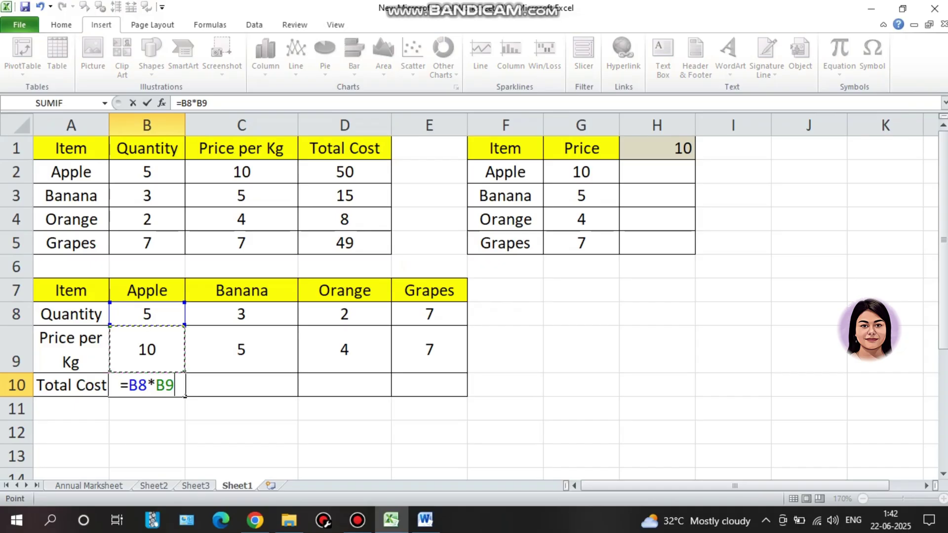
key("ctrl+Return")
left_click_drag(185, 397, 434, 390)
left_click(506, 349)
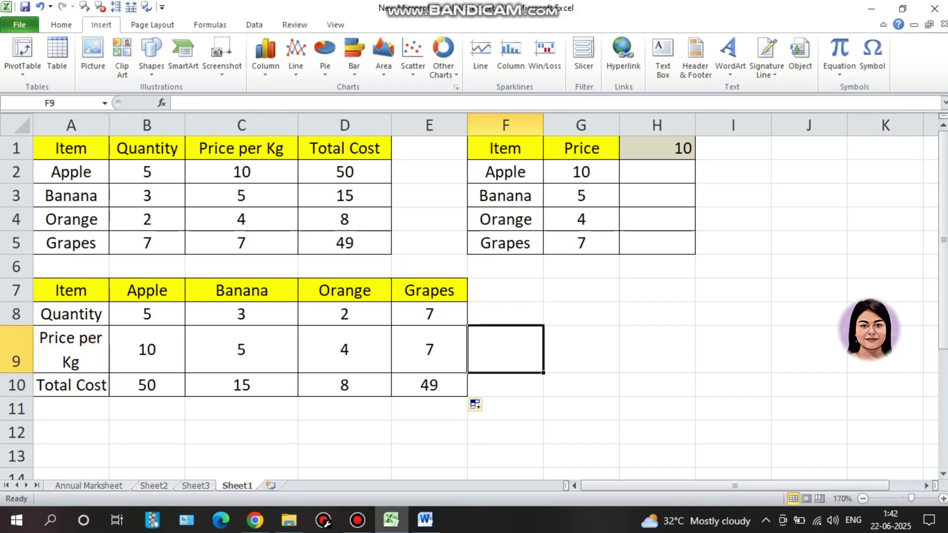
Highlight the formula in D2 for review, leave it as it is, and inspect the formulas in D3, D4 and D5
left_click(344, 171)
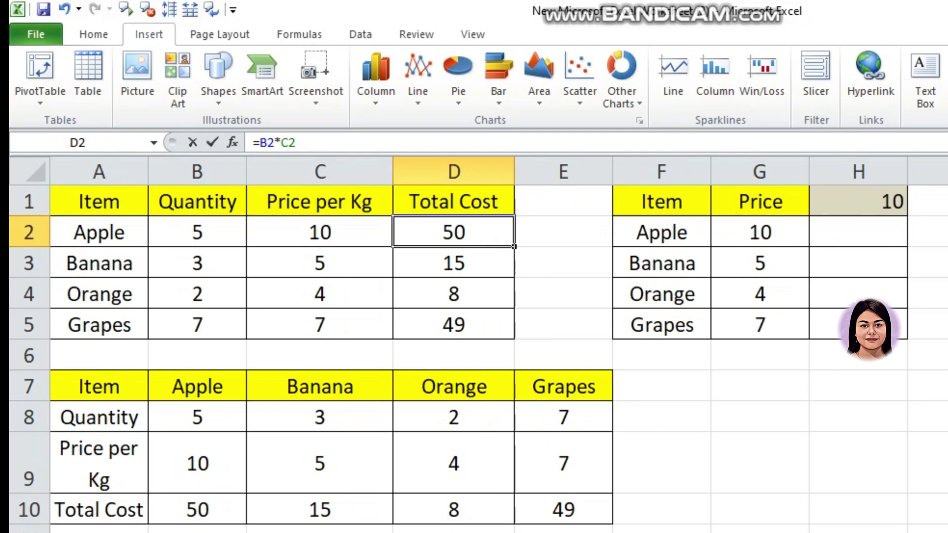
left_click_drag(253, 143, 296, 143)
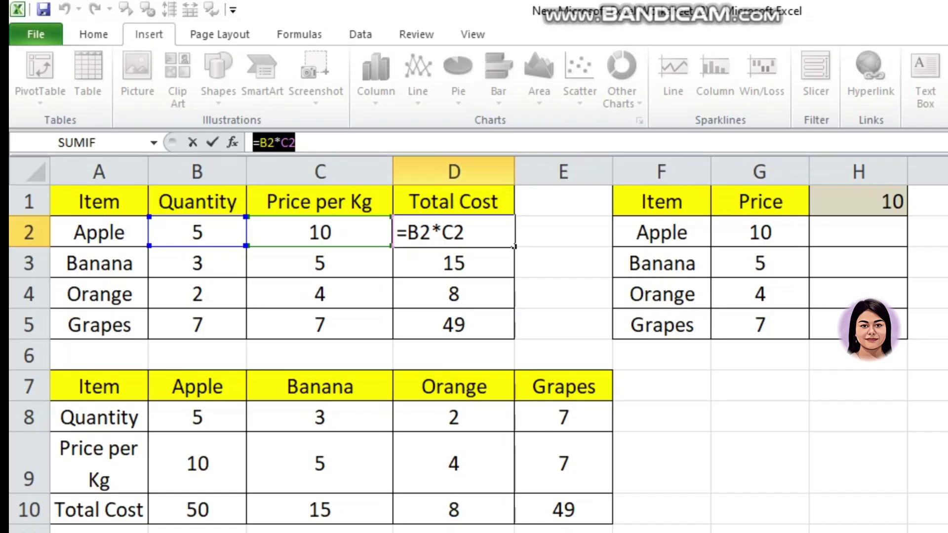
left_click(296, 143)
key("Return")
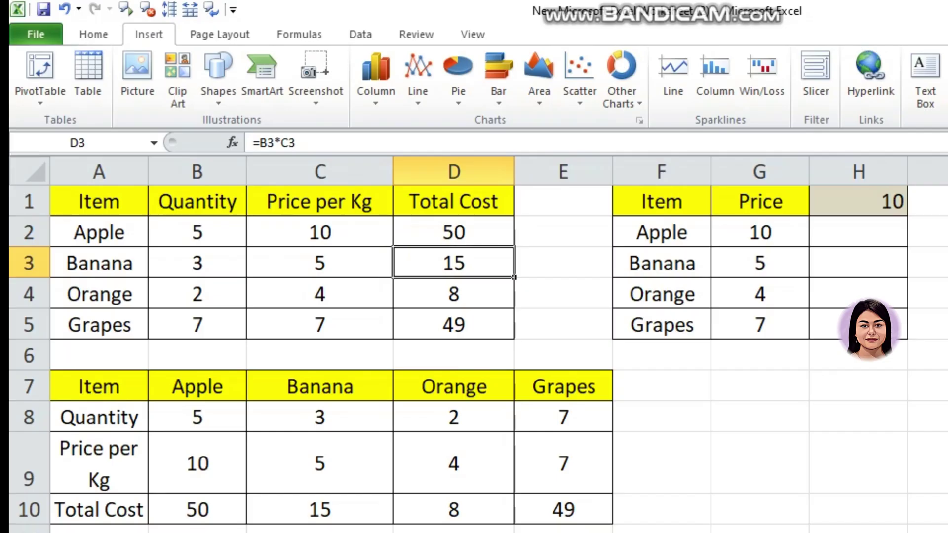
left_click(453, 294)
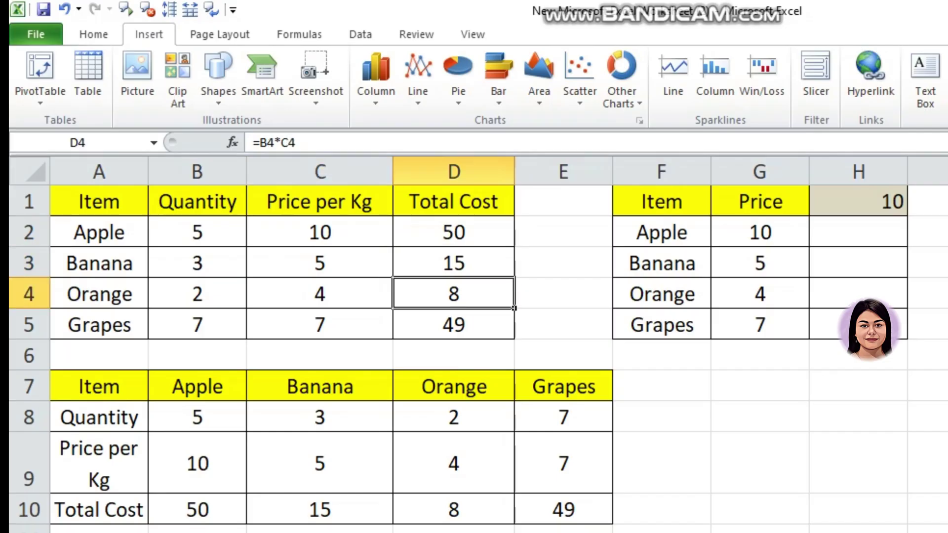
left_click(453, 324)
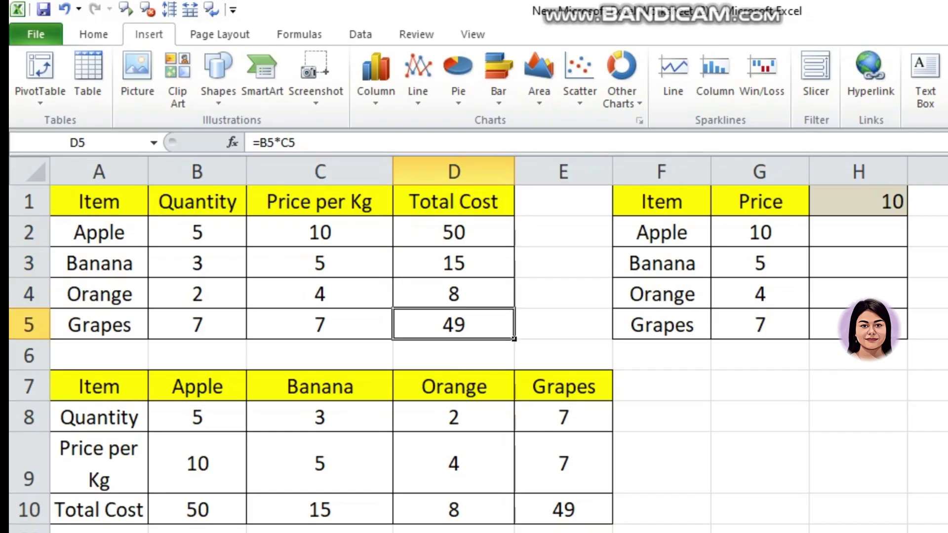
Fill the D2 formula down through D5 again and check the copied formulas in D3:D5
left_click(453, 232)
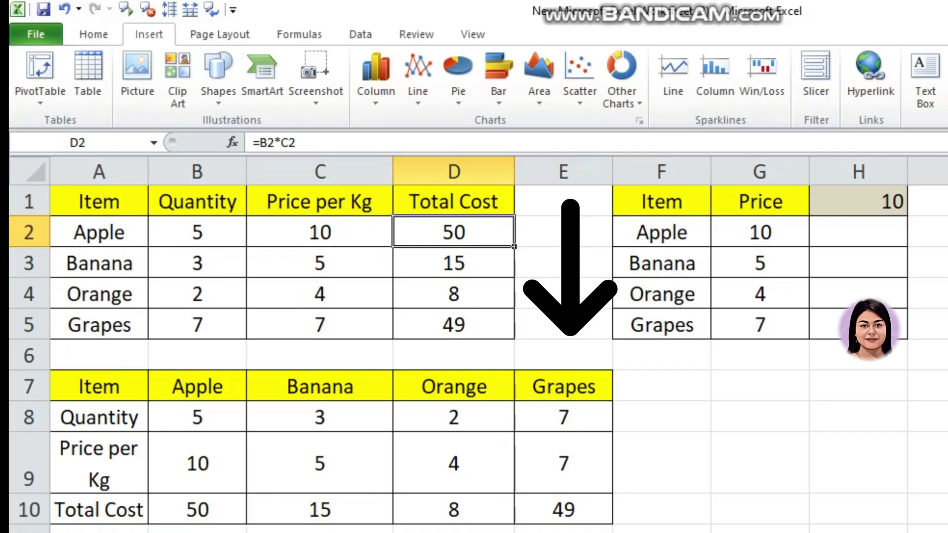
left_click_drag(514, 246, 513, 339)
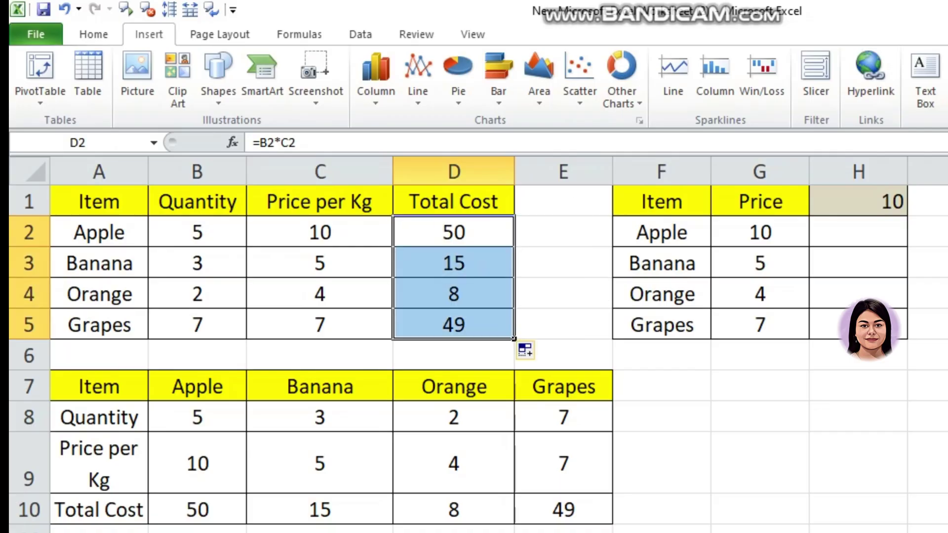
left_click(454, 263)
left_click(454, 294)
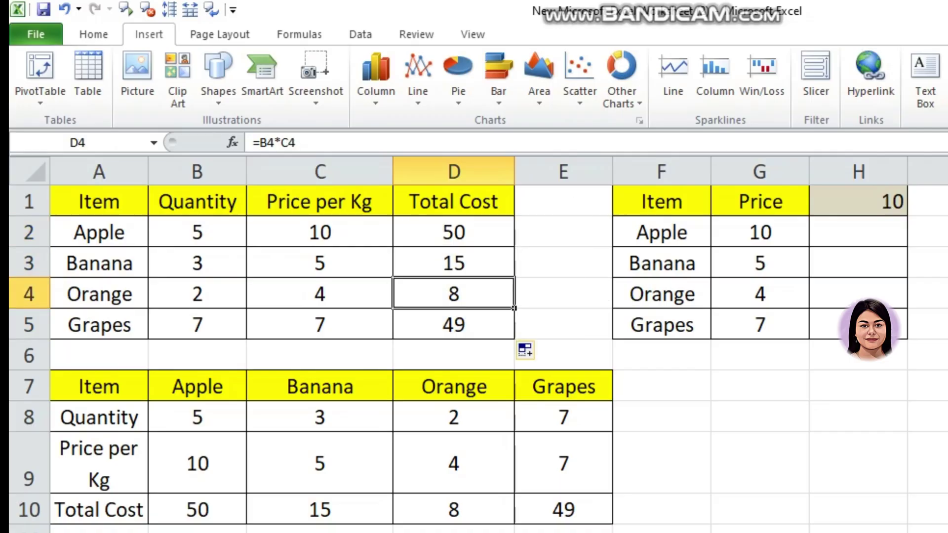
left_click(453, 324)
Compare the row references of the Total Cost formulas in D2:D5 with the quantity cells in B2:B4
left_click(454, 232)
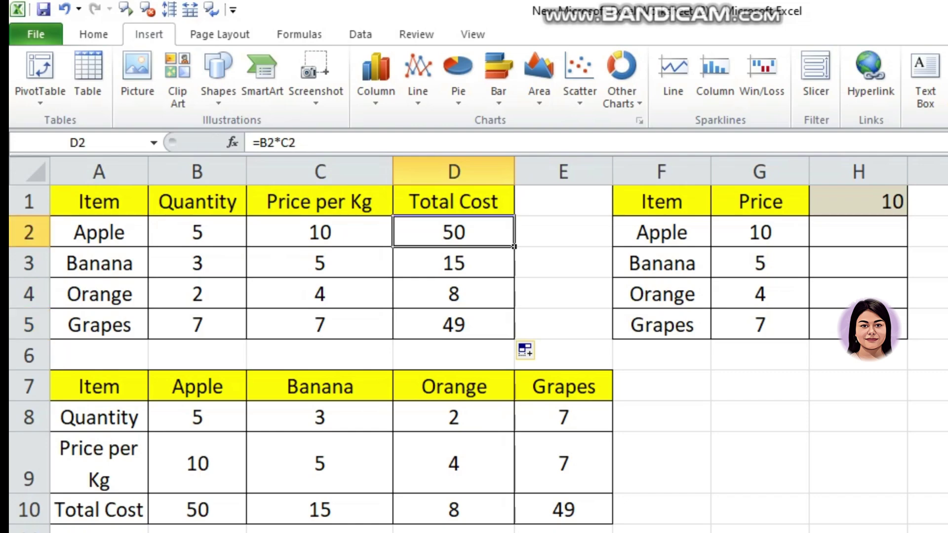
left_click(454, 262)
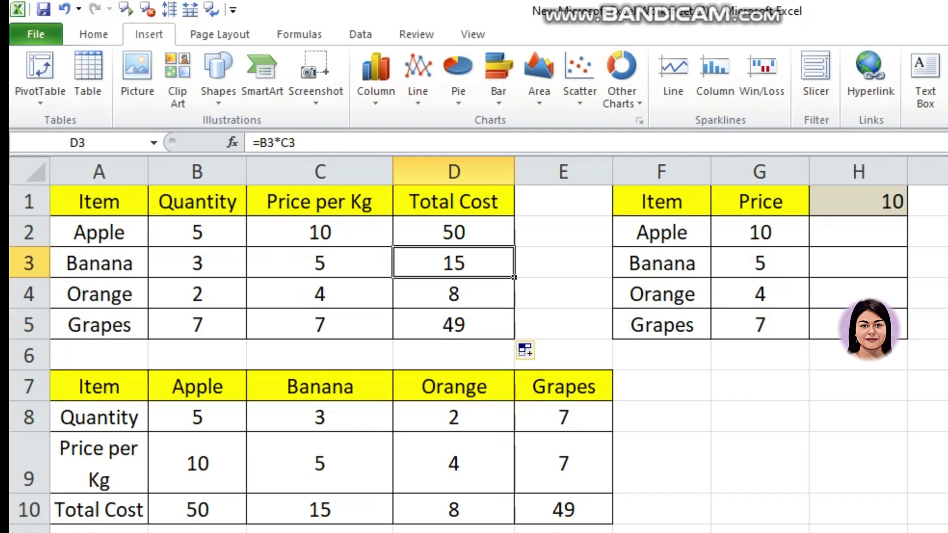
left_click(454, 293)
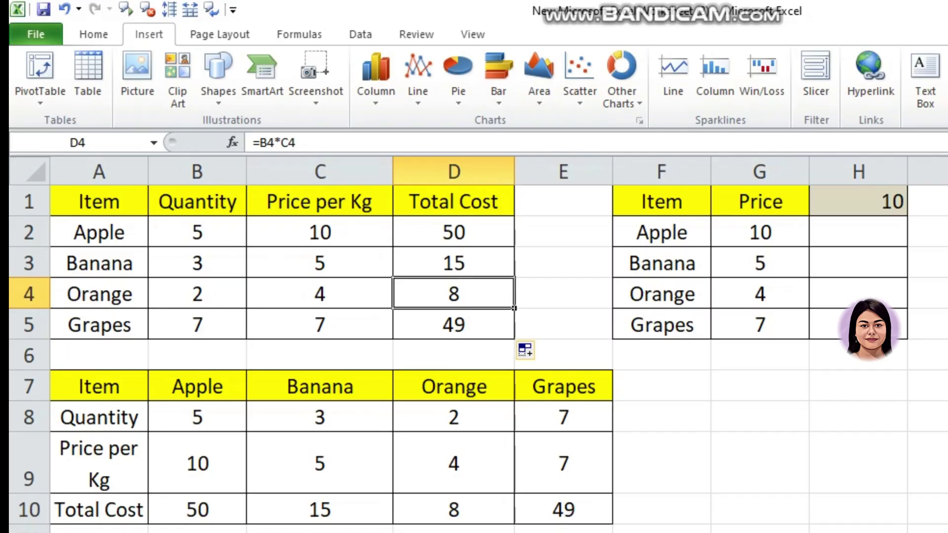
left_click(454, 232)
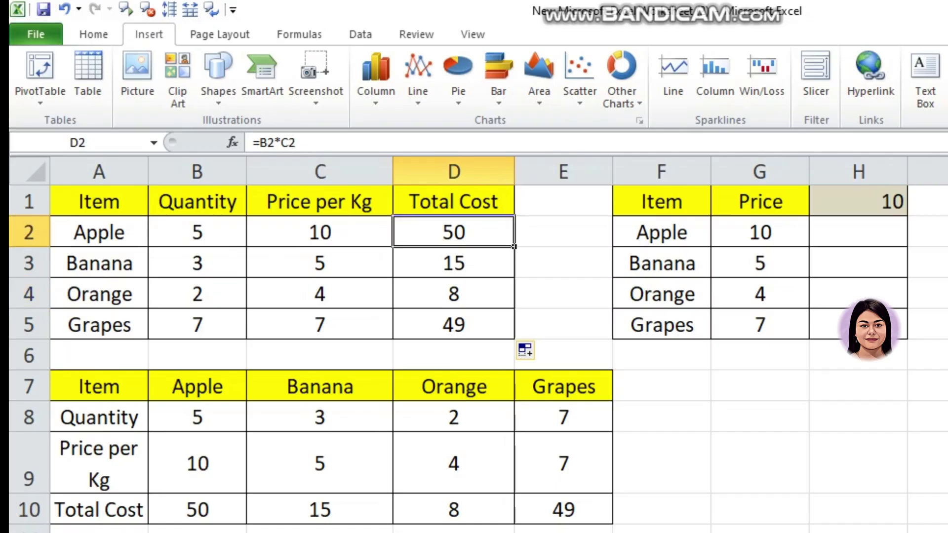
left_click(454, 263)
left_click(453, 294)
left_click(454, 324)
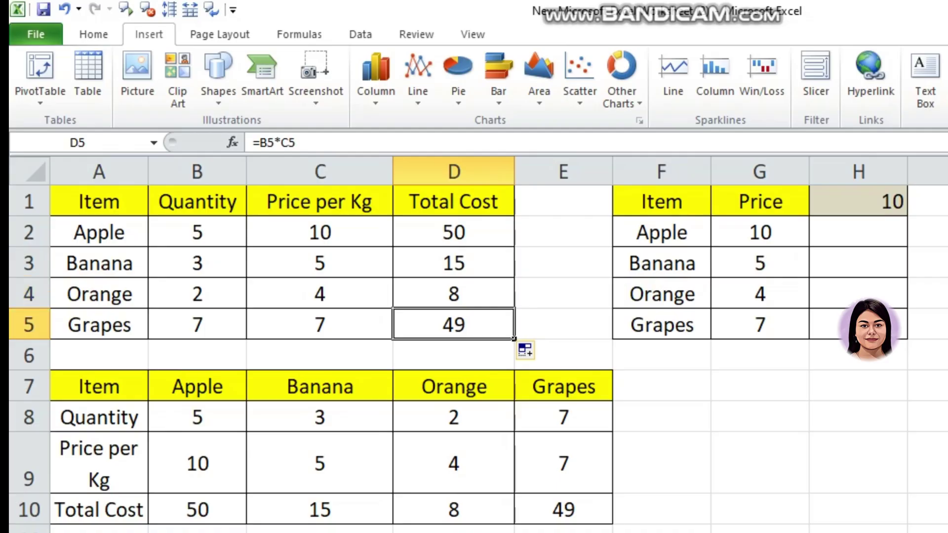
left_click(197, 232)
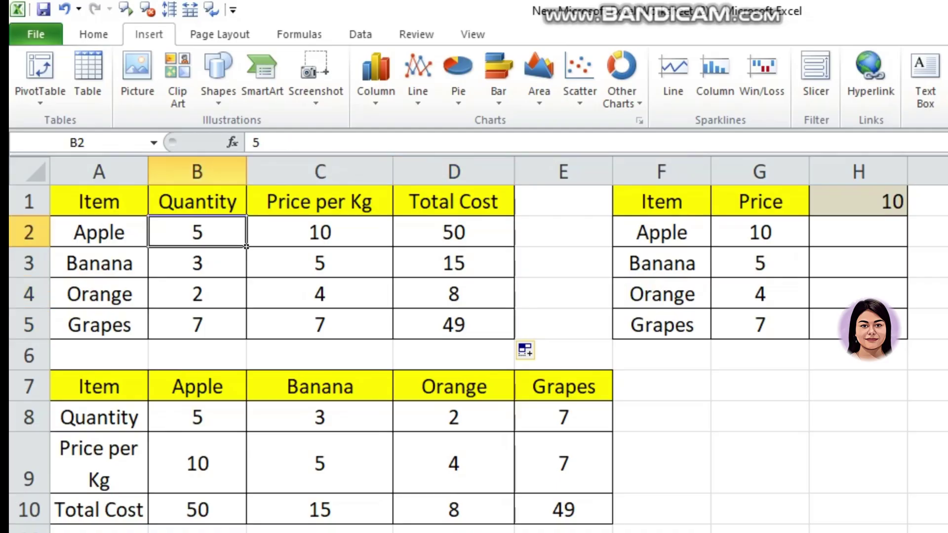
left_click(197, 262)
left_click(197, 294)
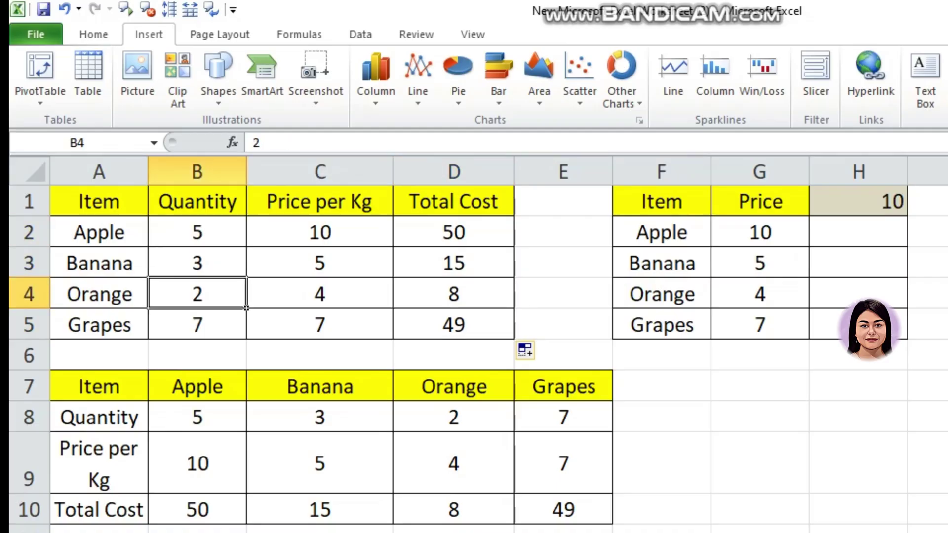
left_click(453, 232)
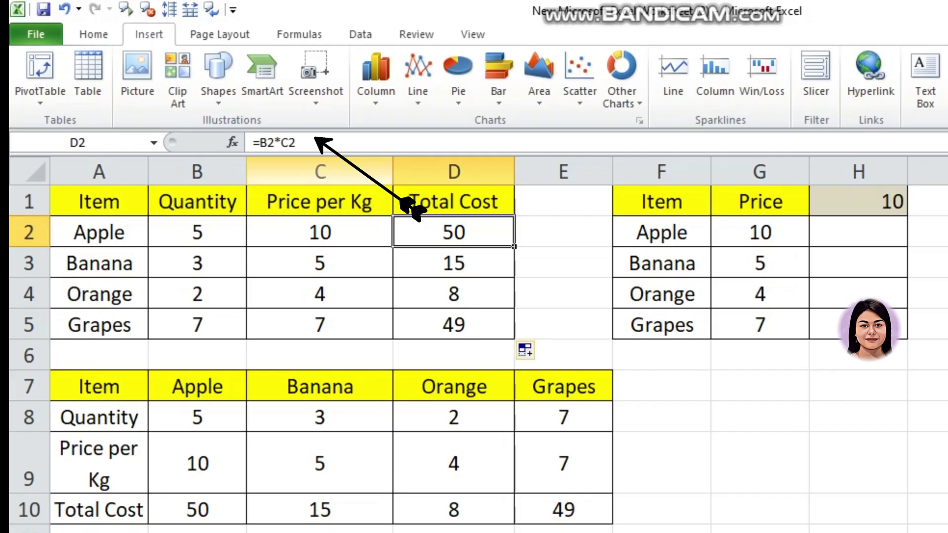
left_click(454, 263)
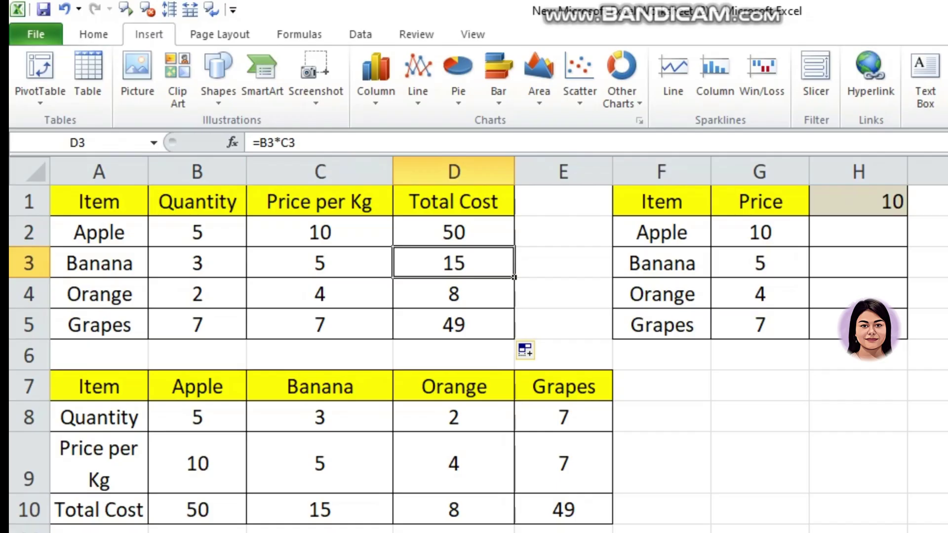
Compare the D2 formula with its source cells B2 and C2, and review the adjusted formulas in D3, D4 and D5
left_click(454, 232)
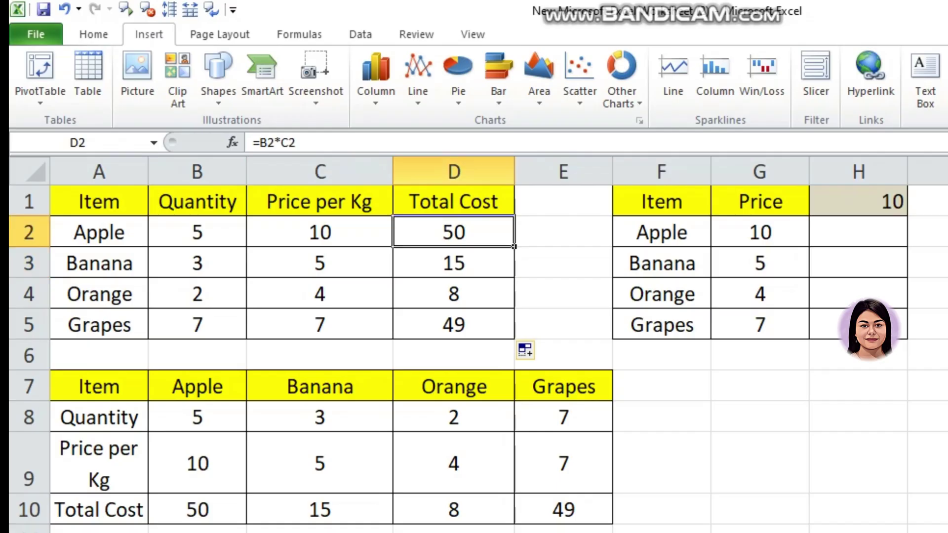
left_click(197, 232)
left_click(320, 232)
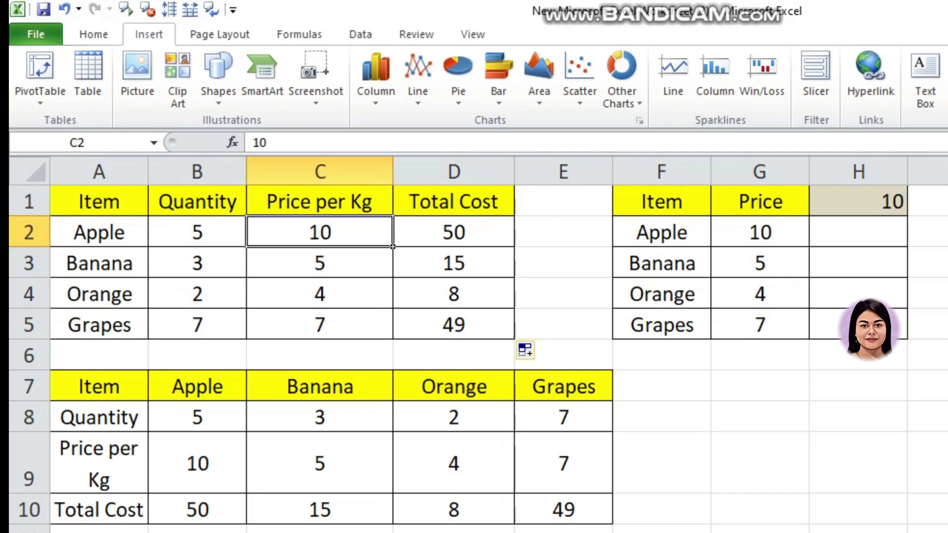
left_click(453, 232)
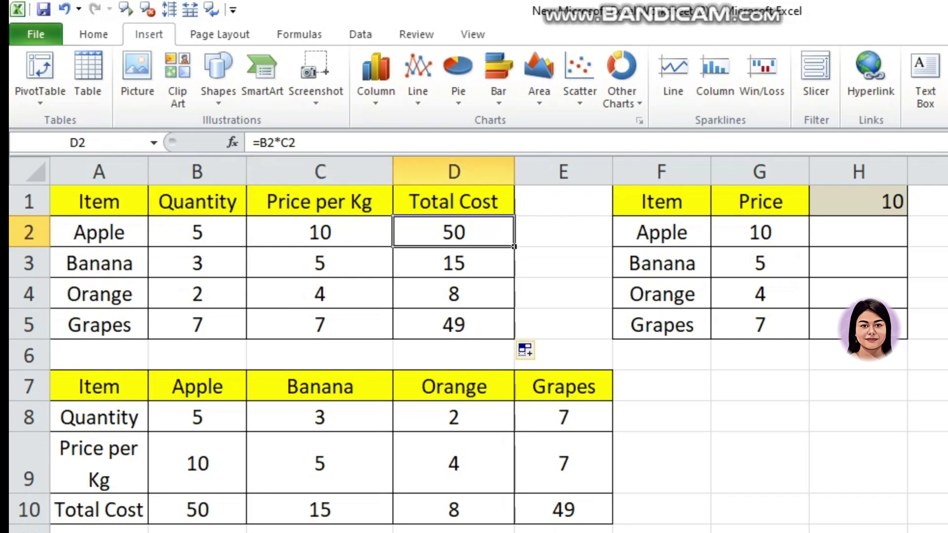
left_click(453, 263)
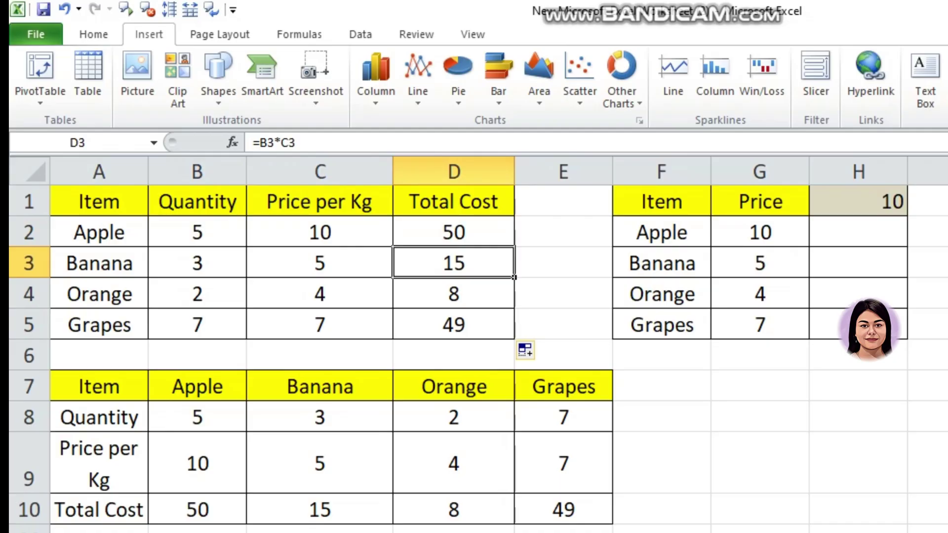
left_click(453, 294)
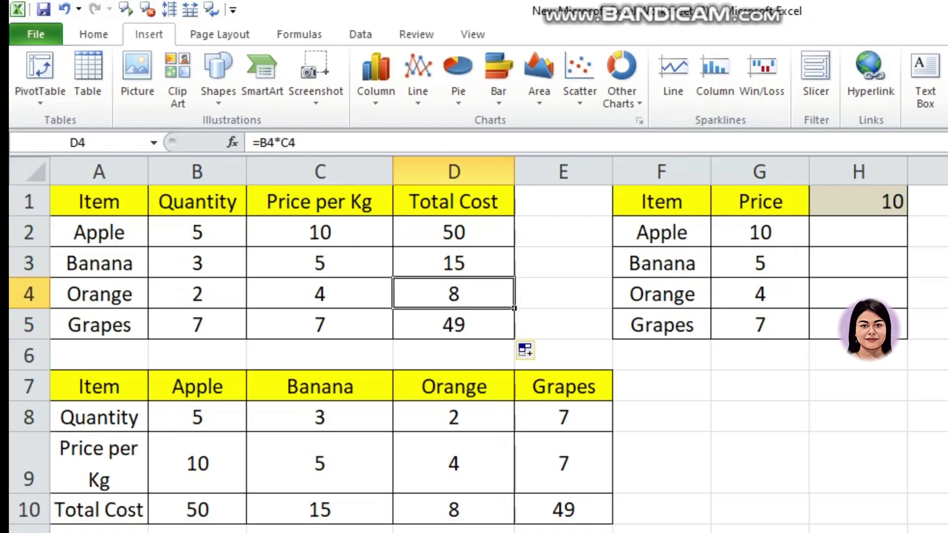
left_click(453, 324)
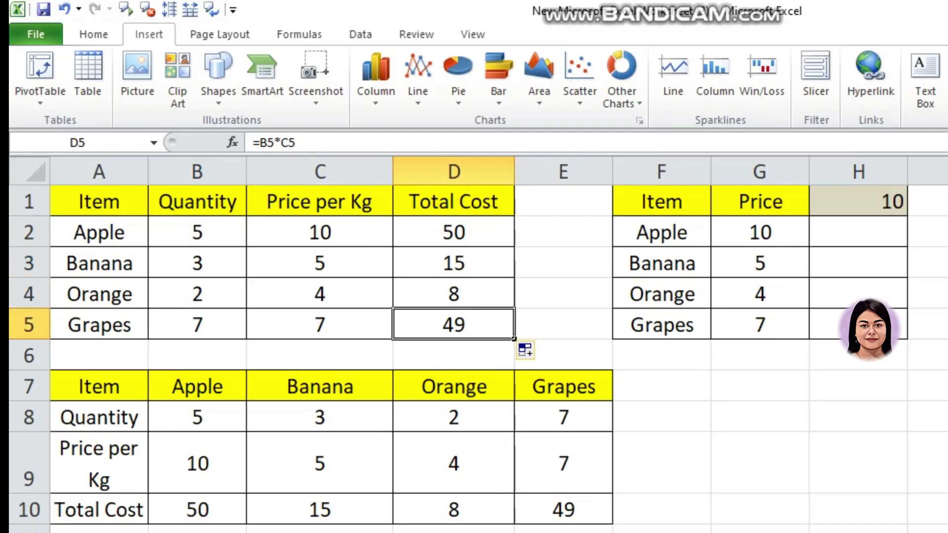
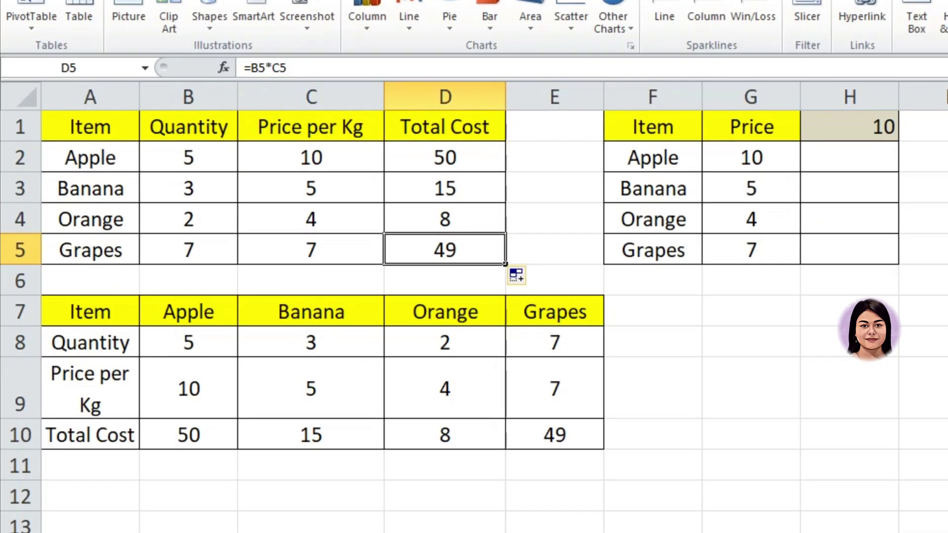
Inspect the Total Cost formulas across B10:E10 in the horizontal table to see how their column references shift
left_click(189, 434)
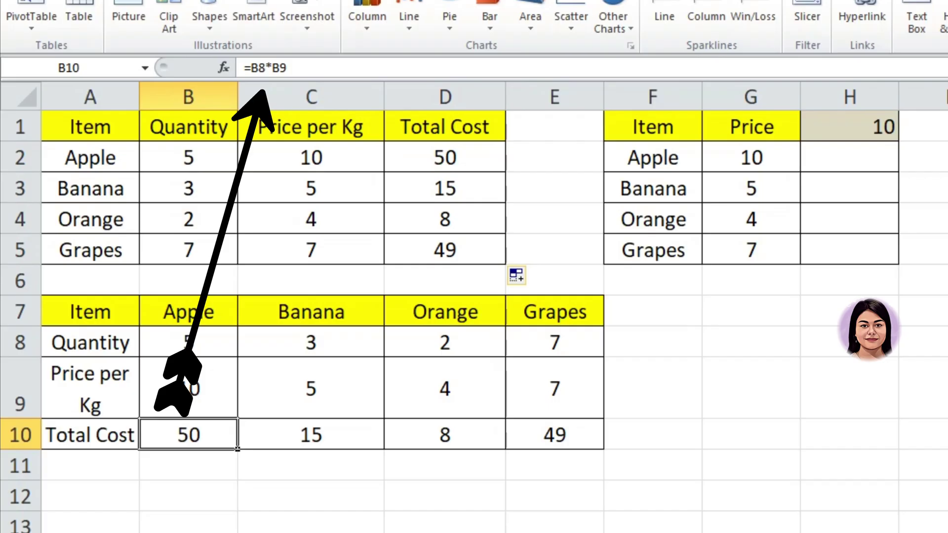
left_click(310, 434)
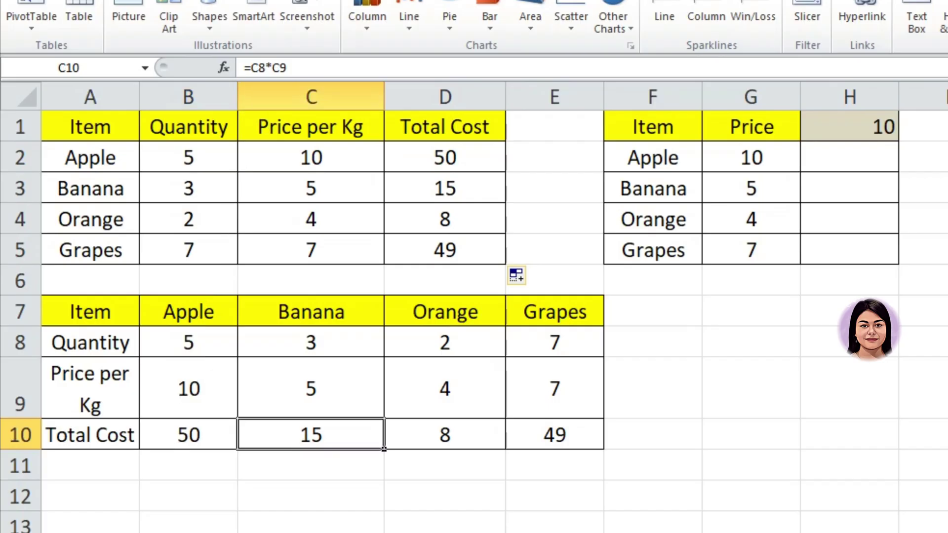
left_click(444, 434)
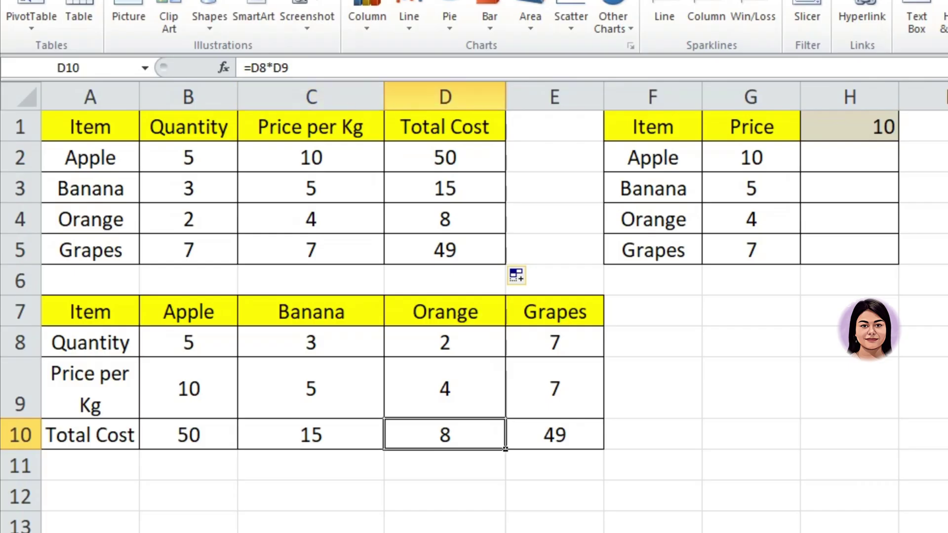
left_click(554, 434)
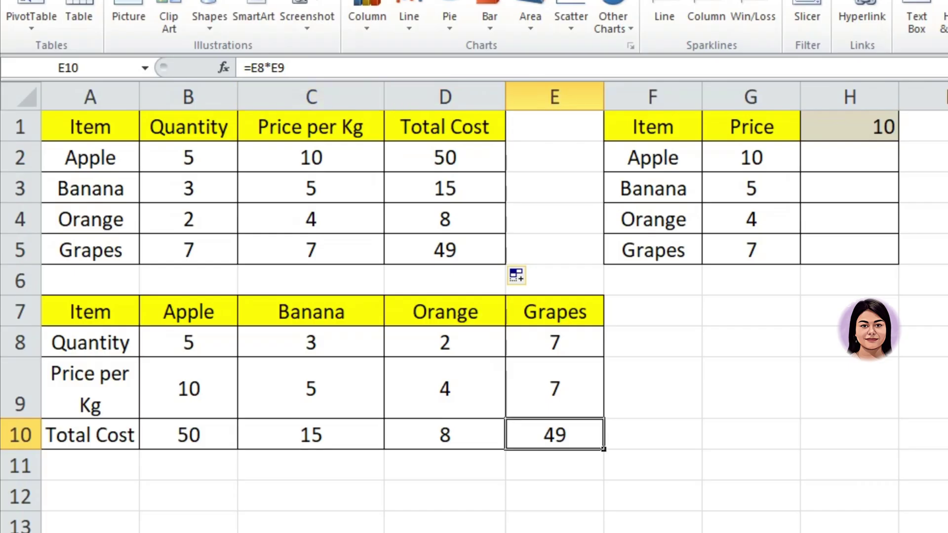
left_click(188, 434)
left_click(311, 435)
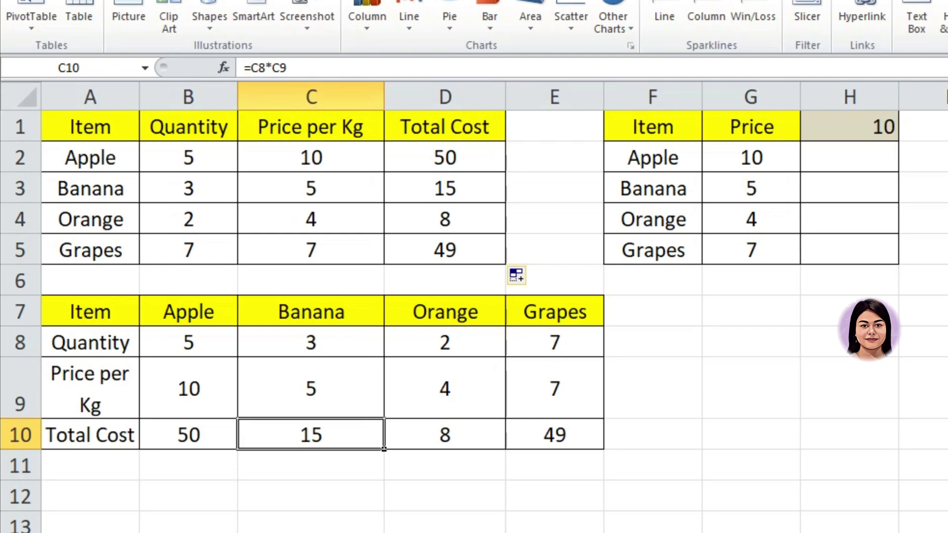
left_click(445, 435)
left_click(554, 434)
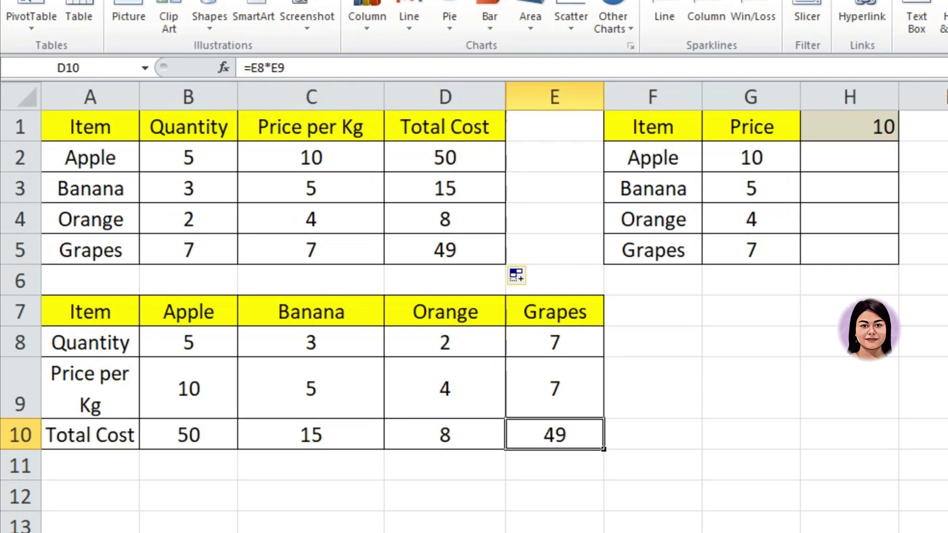
Check the Price per Kg cells B9 through E9 that the horizontal Total Cost formulas refer to
left_click(188, 388)
left_click(311, 388)
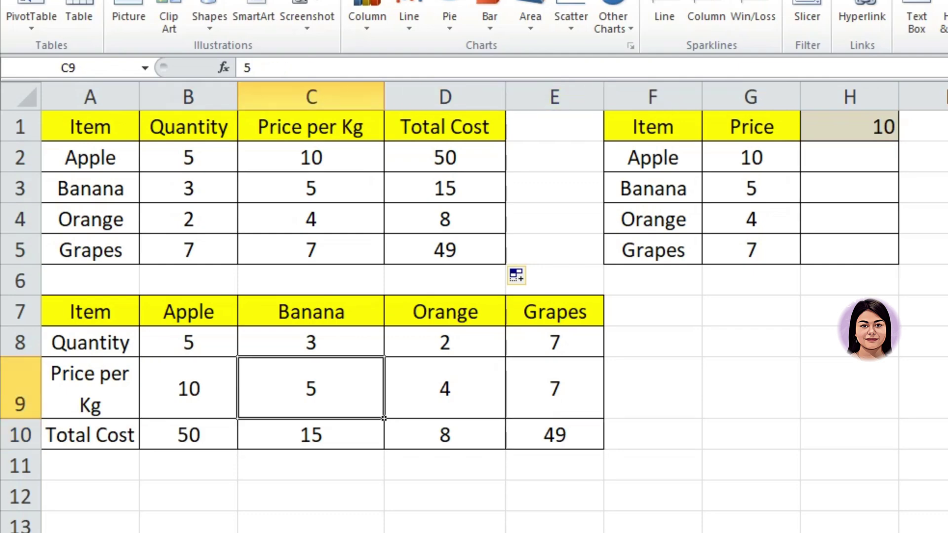
left_click(445, 388)
left_click(555, 389)
left_click(311, 496)
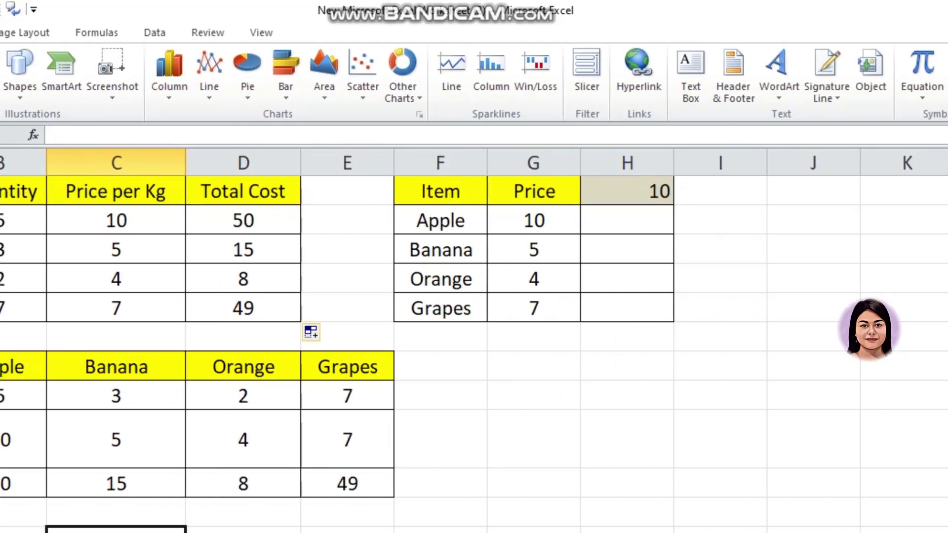
Review the third table's items in F2:F5, its prices in G2:G5 and the shared multiplier in H1
left_click(627, 220)
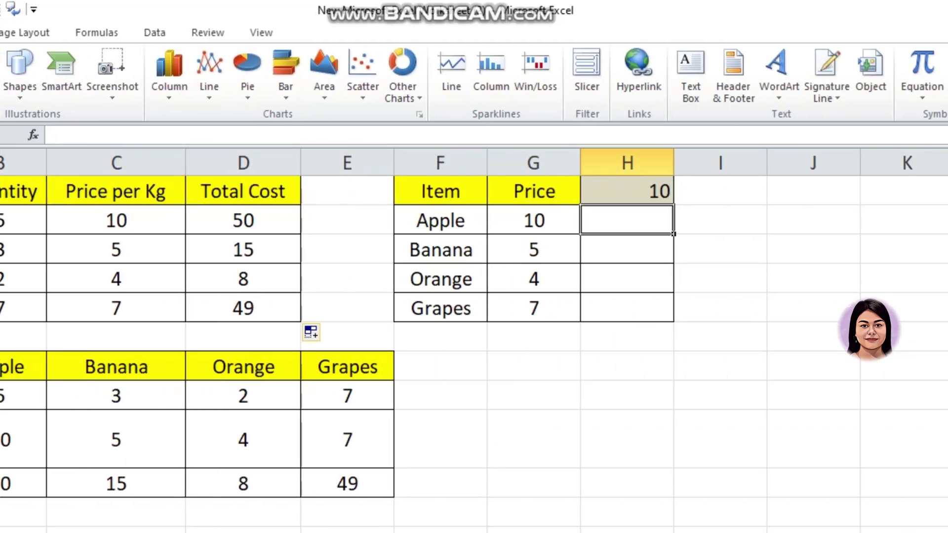
left_click_drag(440, 219, 441, 308)
left_click_drag(533, 219, 534, 309)
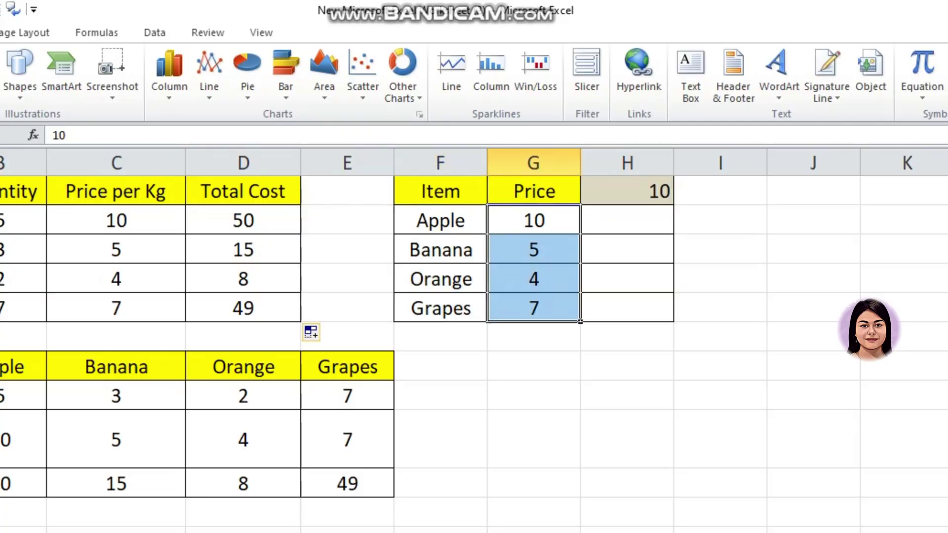
left_click(627, 336)
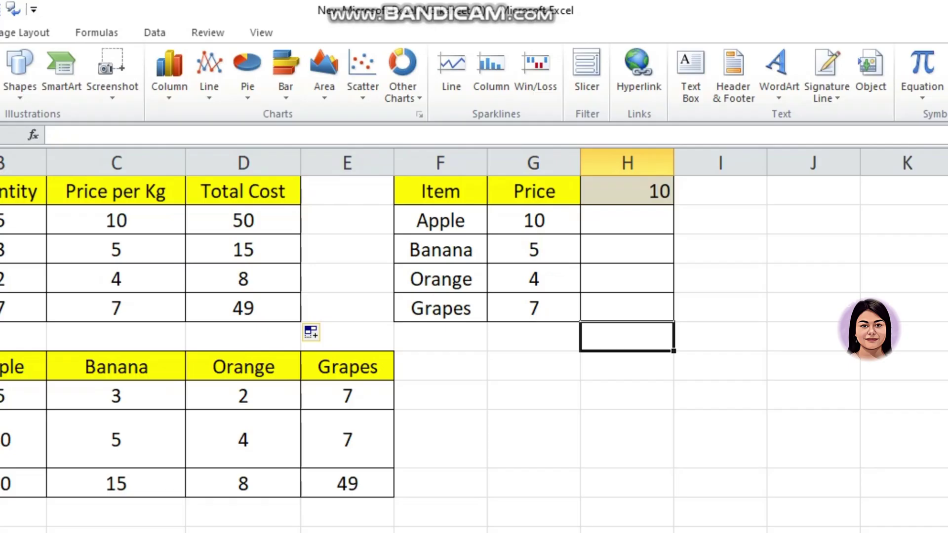
left_click(627, 191)
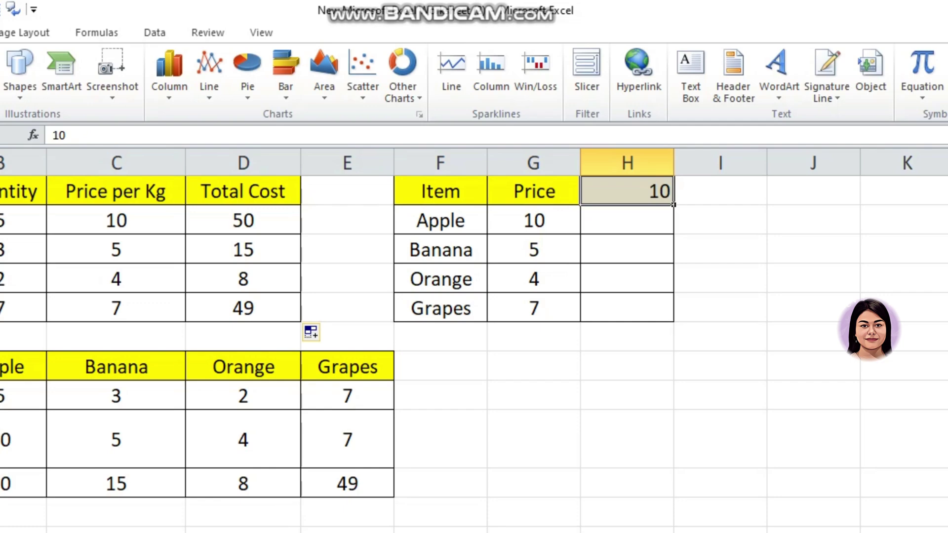
left_click(534, 220)
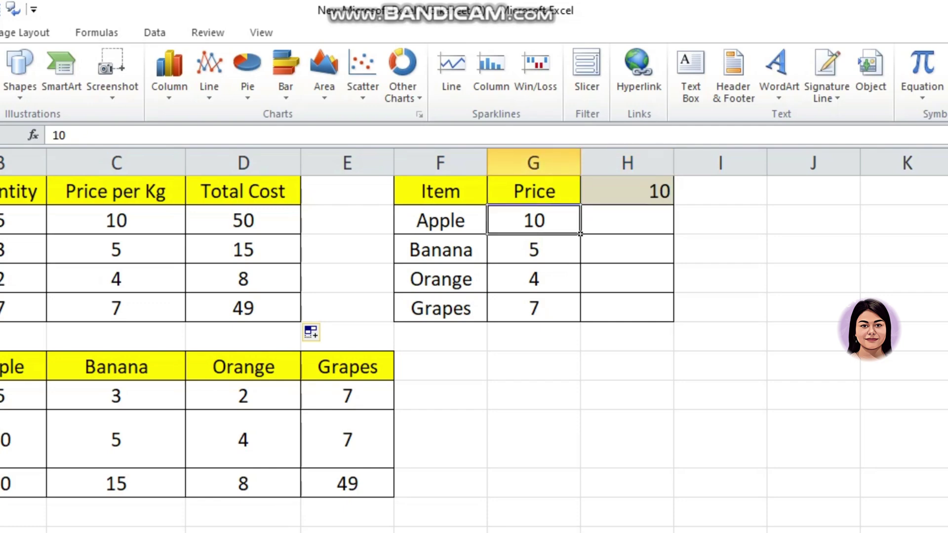
left_click_drag(534, 220, 533, 308)
left_click(533, 395)
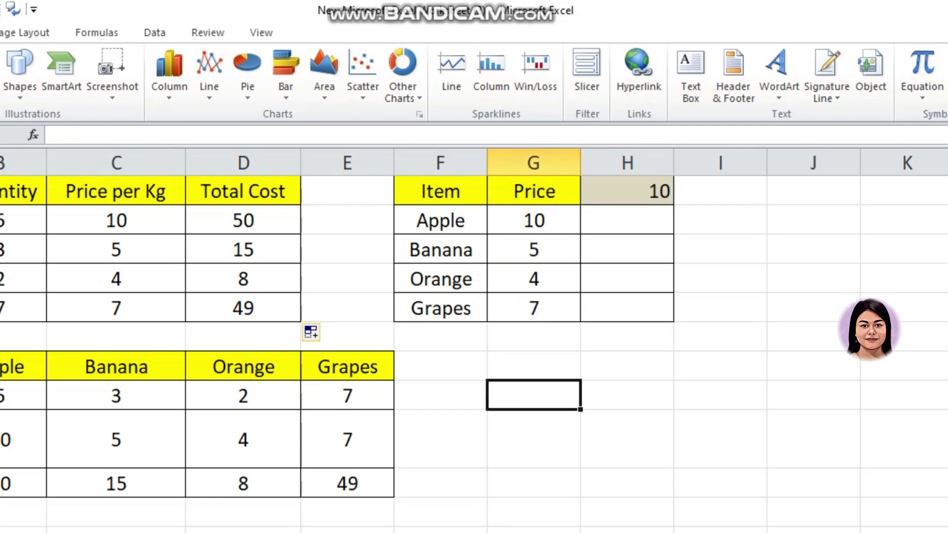
Multiply Apple's price by the multiplier in H2 with the formula =G2*H1 and fill it down through H5
left_click(627, 220)
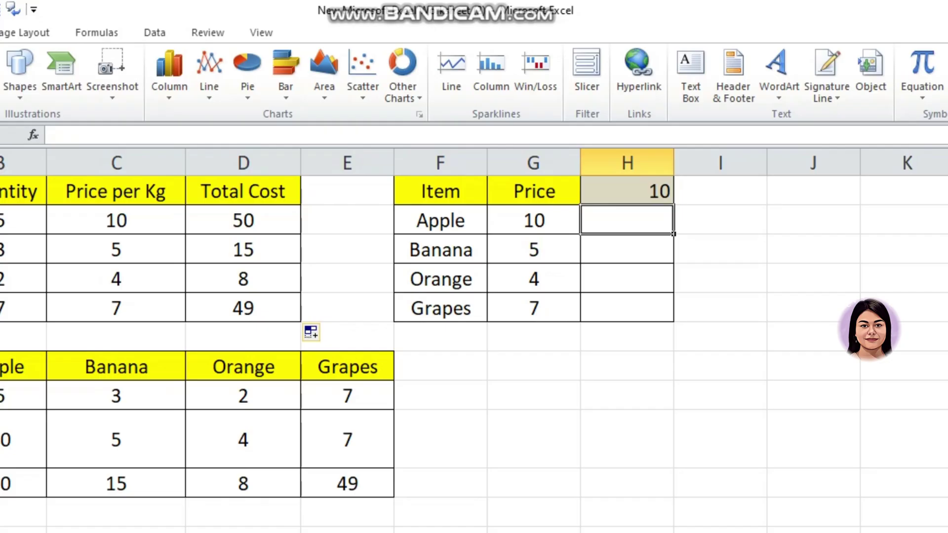
type("=")
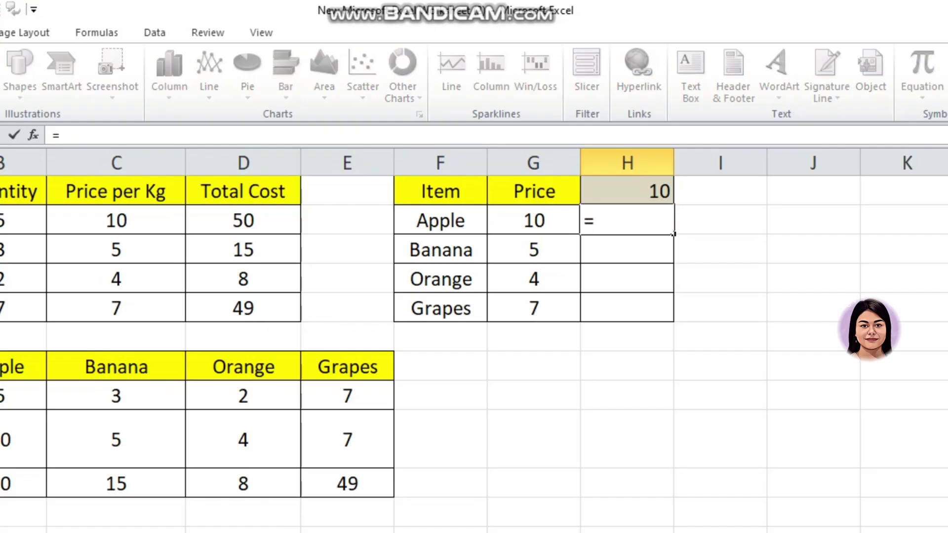
key("Left")
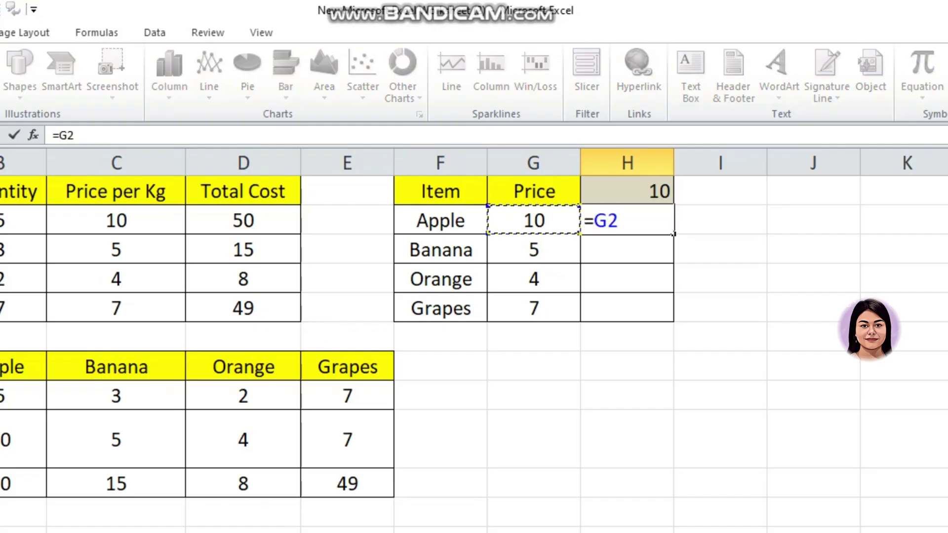
type("*")
key("Up")
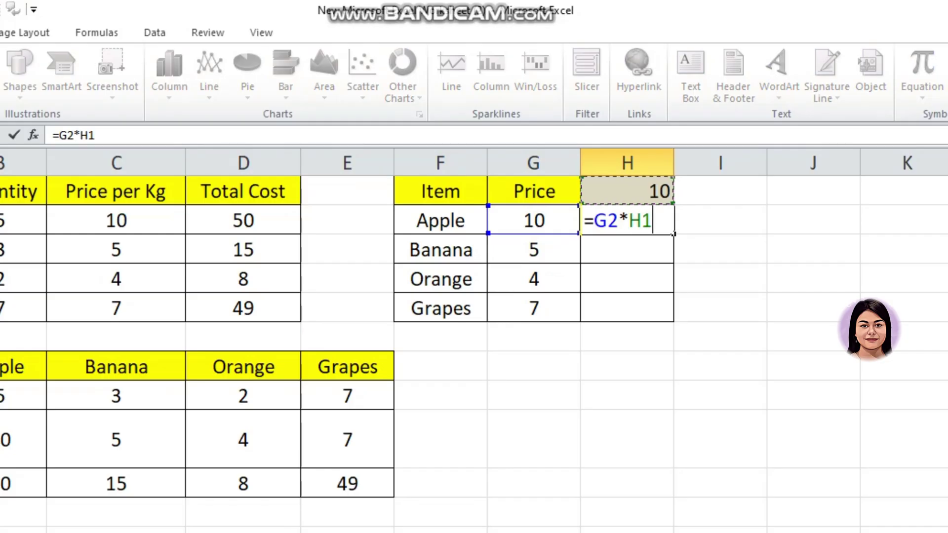
key("Return")
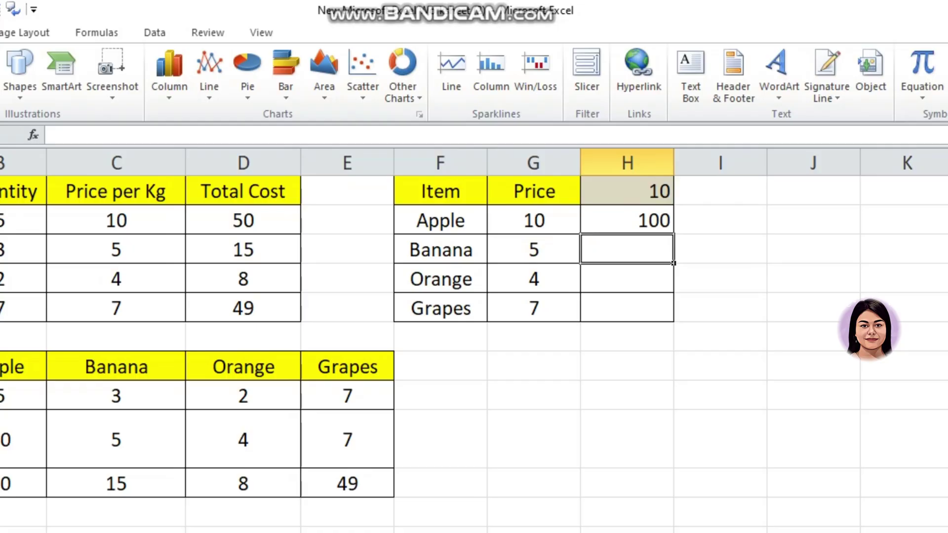
left_click(627, 220)
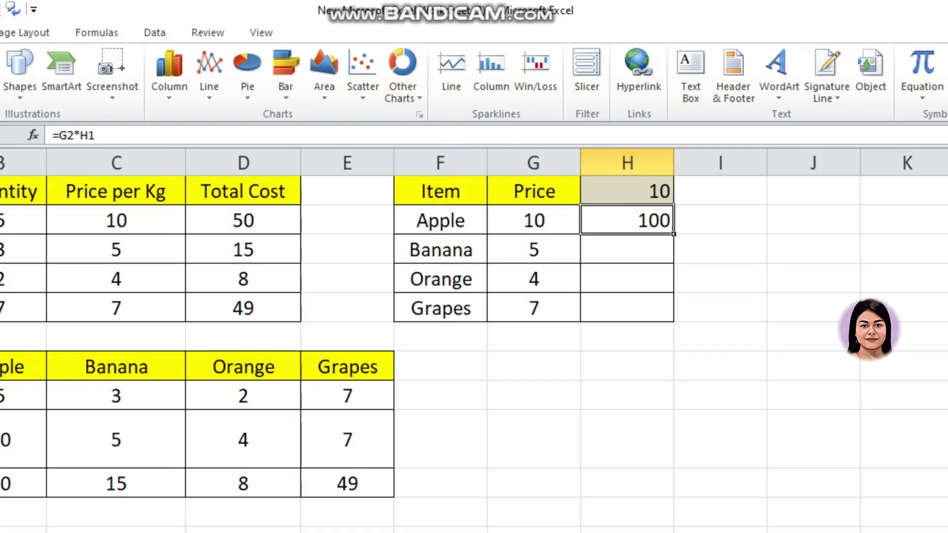
double_click(673, 234)
left_click(720, 219)
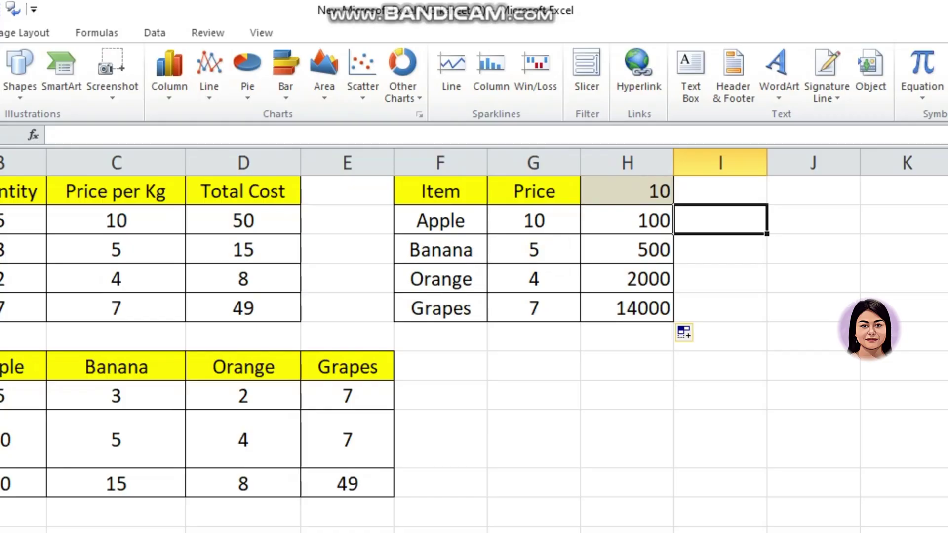
Compare the copied formula in H3 with Banana's price in G3 and the multiplier in H1
left_click(534, 250)
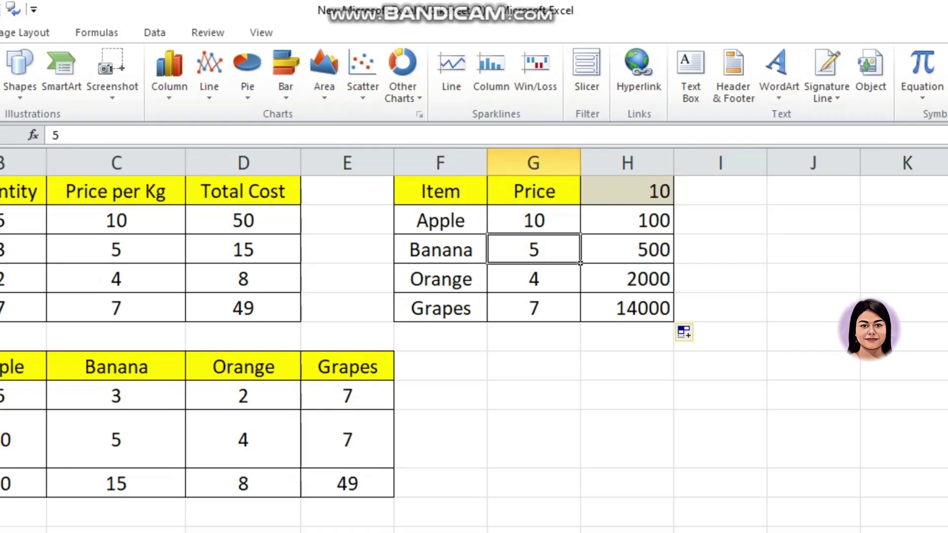
left_click(627, 191)
left_click(627, 250)
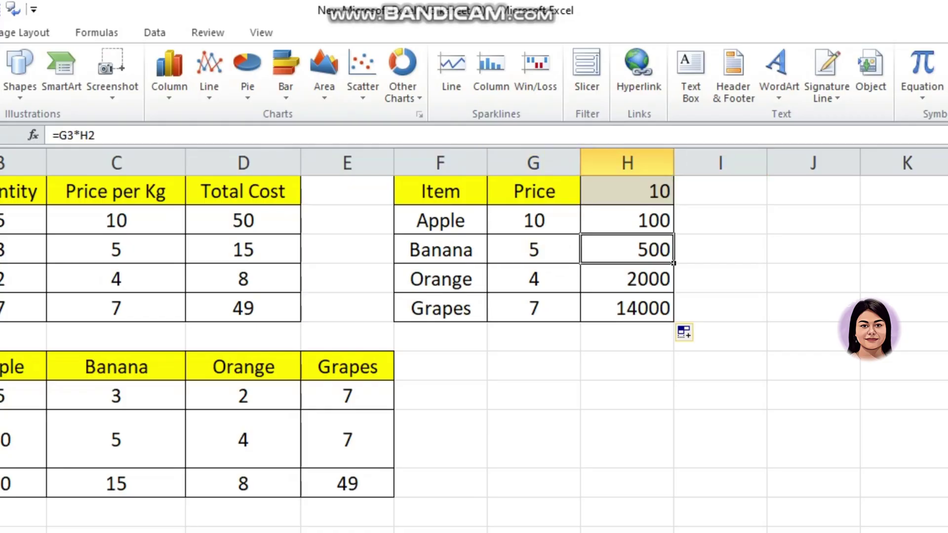
left_click(534, 250)
left_click(627, 191)
left_click(627, 249)
Compare the copied formulas in H4 and H5 with prices G4 and G5 and multiplier H1, and return to H2
left_click(533, 278)
left_click(627, 191)
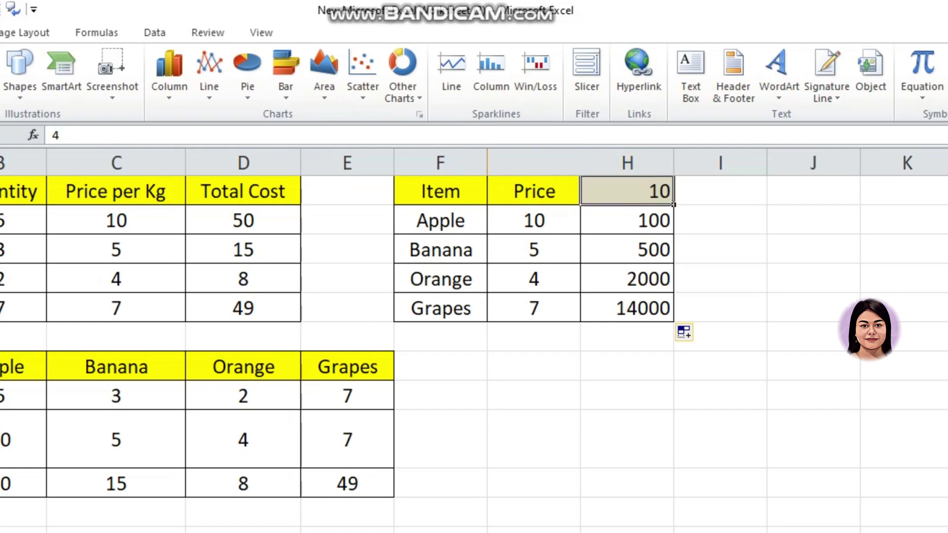
left_click(627, 279)
left_click(534, 308)
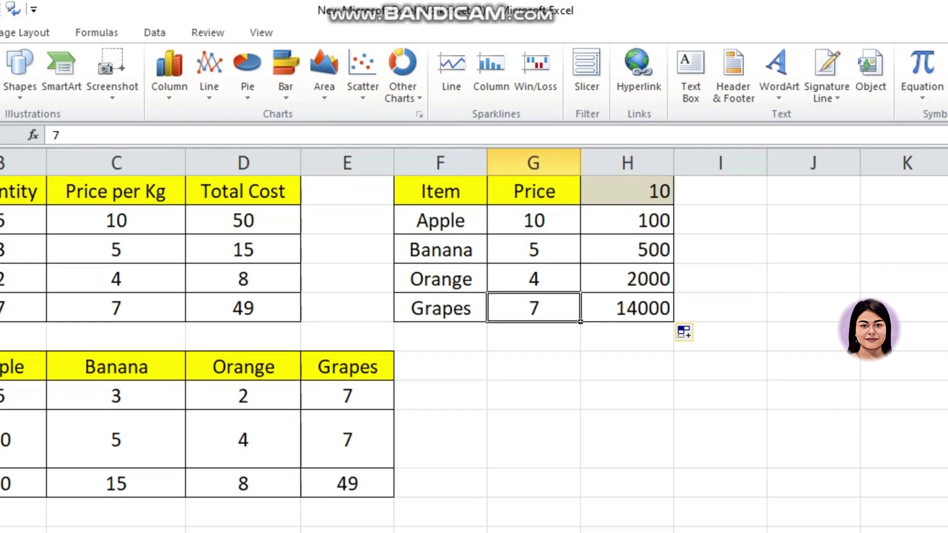
left_click(627, 191)
left_click(627, 308)
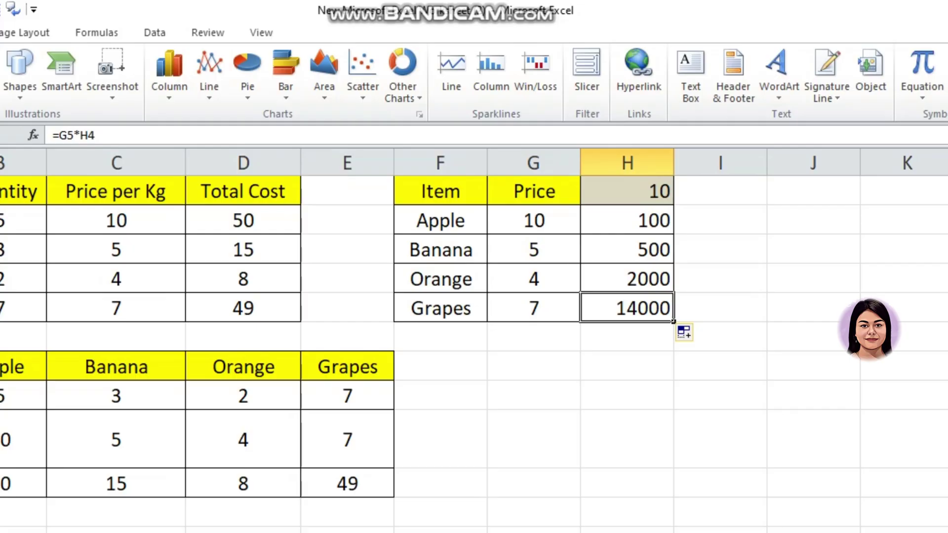
left_click(813, 249)
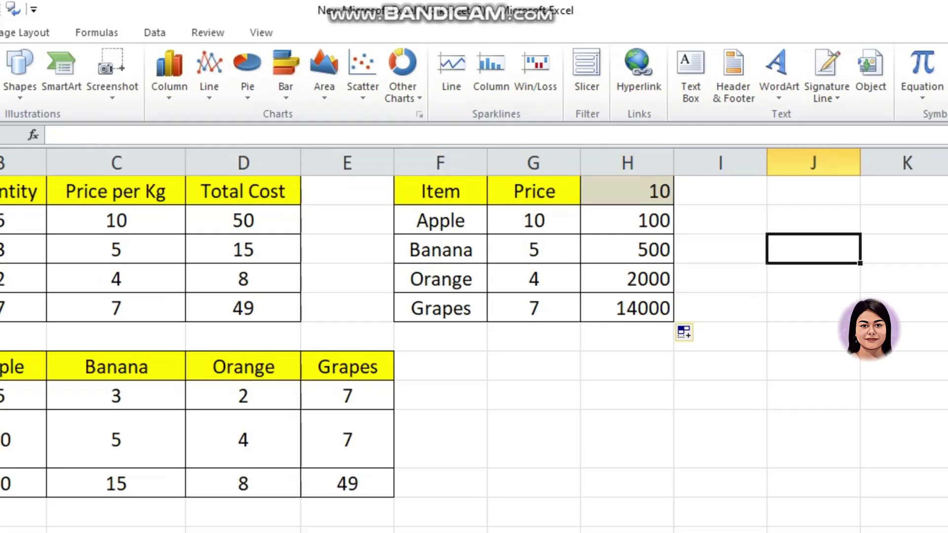
left_click(627, 221)
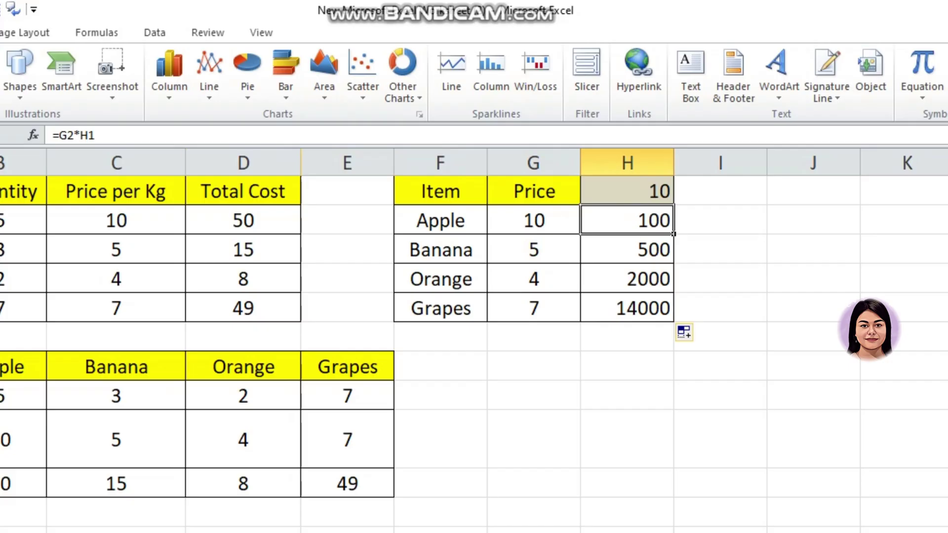
Inspect the H1 reference in H2's formula and compare it with the references in the copied formulas in H3:H5
key("F2")
key("shift+Right")
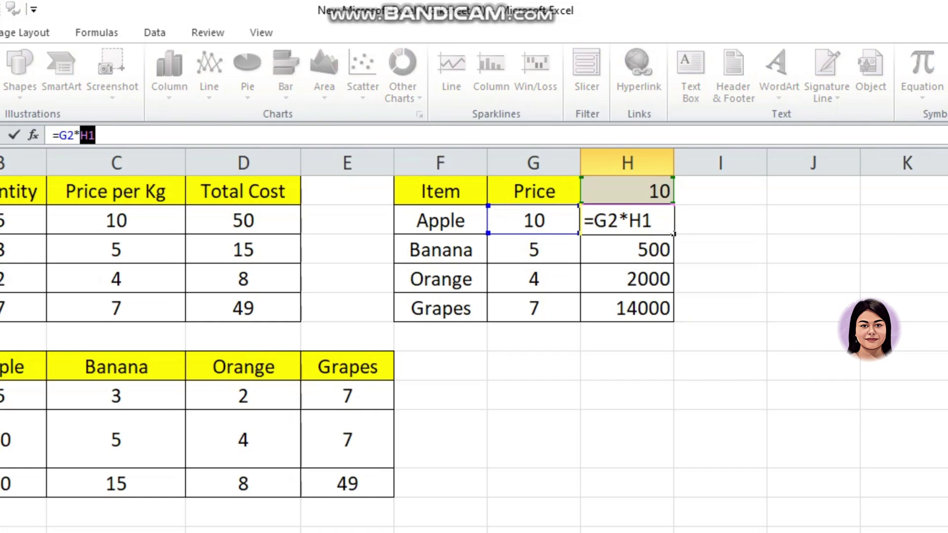
key("Right")
key("Return")
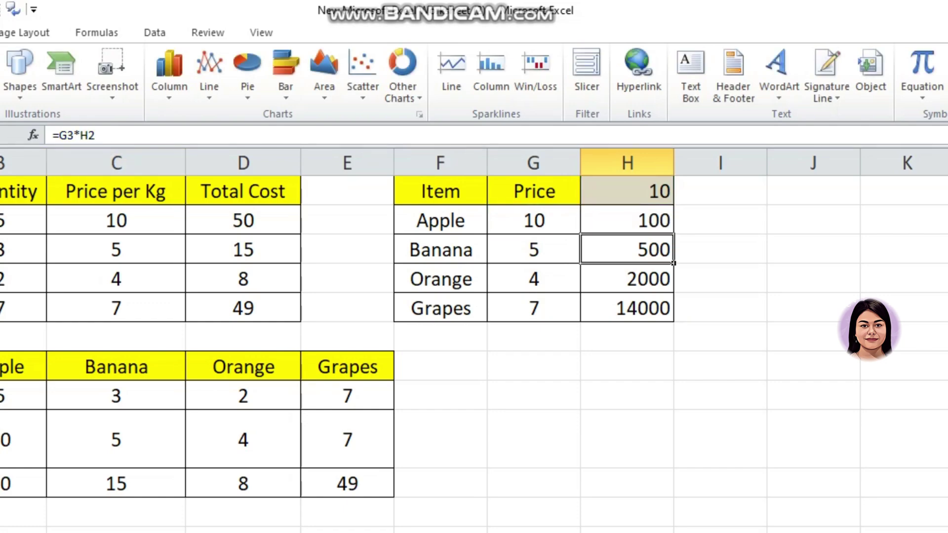
key("Down")
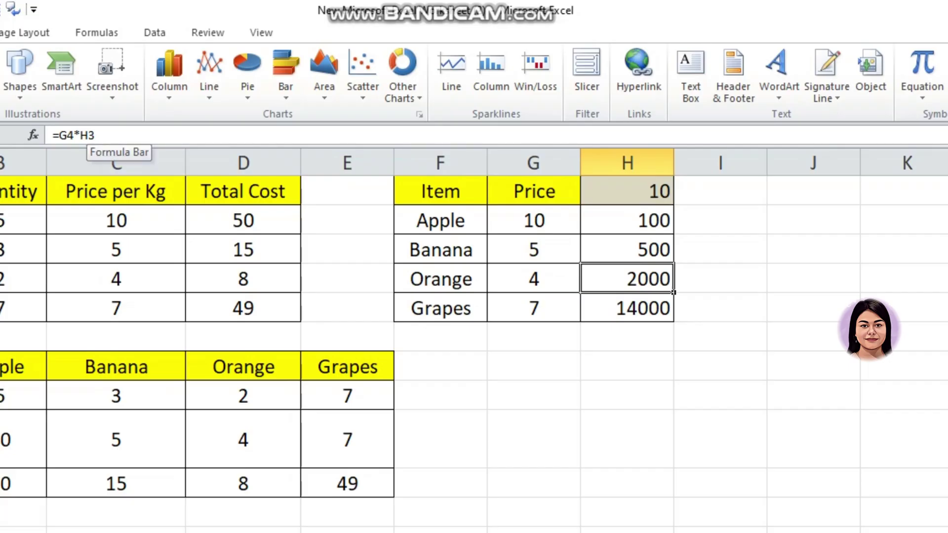
key("Down")
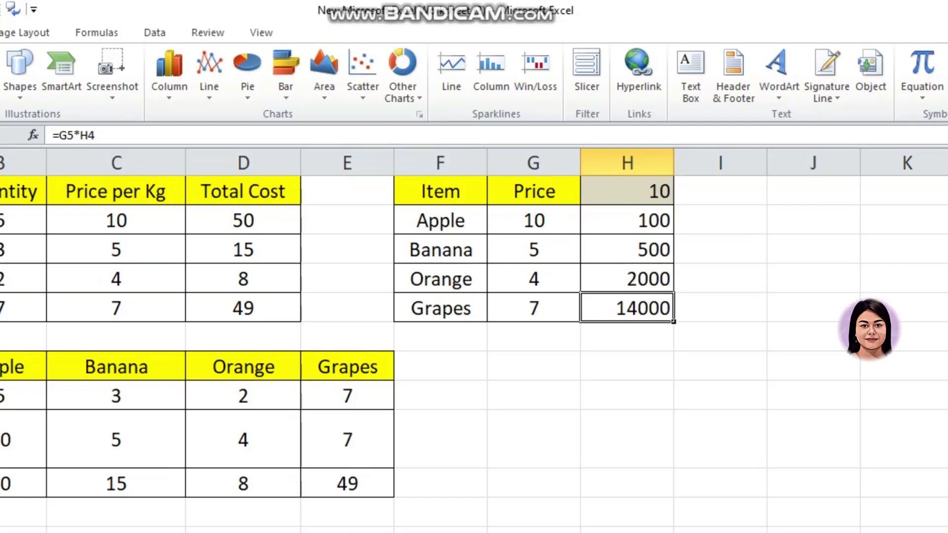
Point out the price range G2:G5 and the single multiplier in H1 that every price should use
left_click(533, 220)
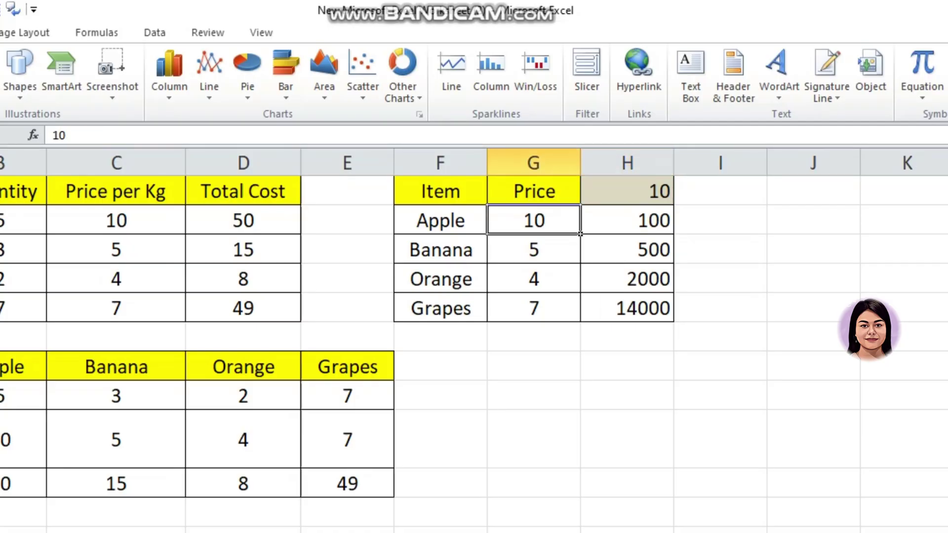
key("shift+Down")
key("shift+Down")
key("shift+Down")
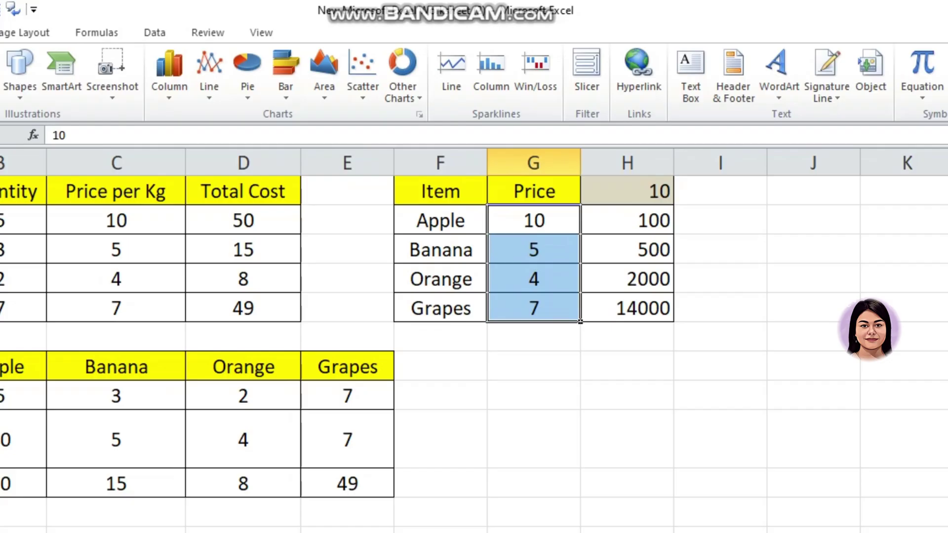
key("ctrl+c")
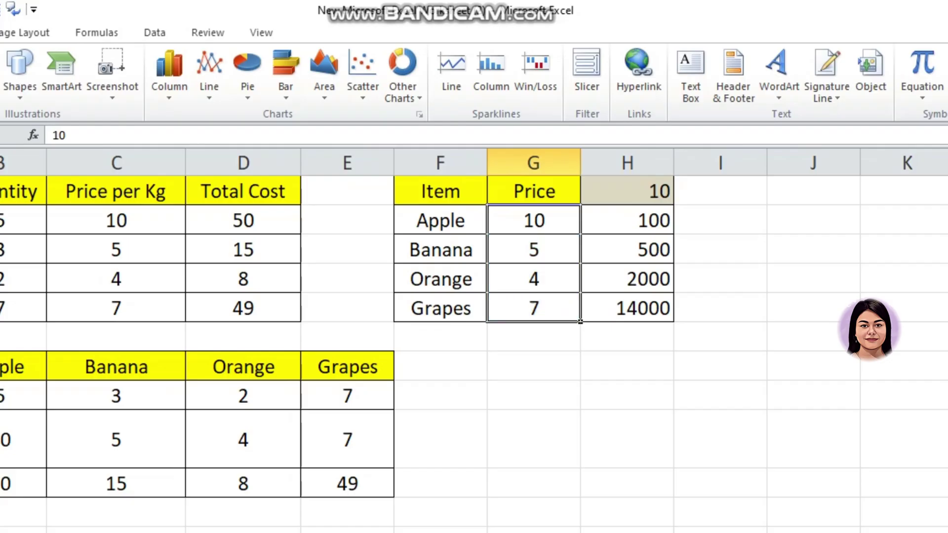
left_click(627, 191)
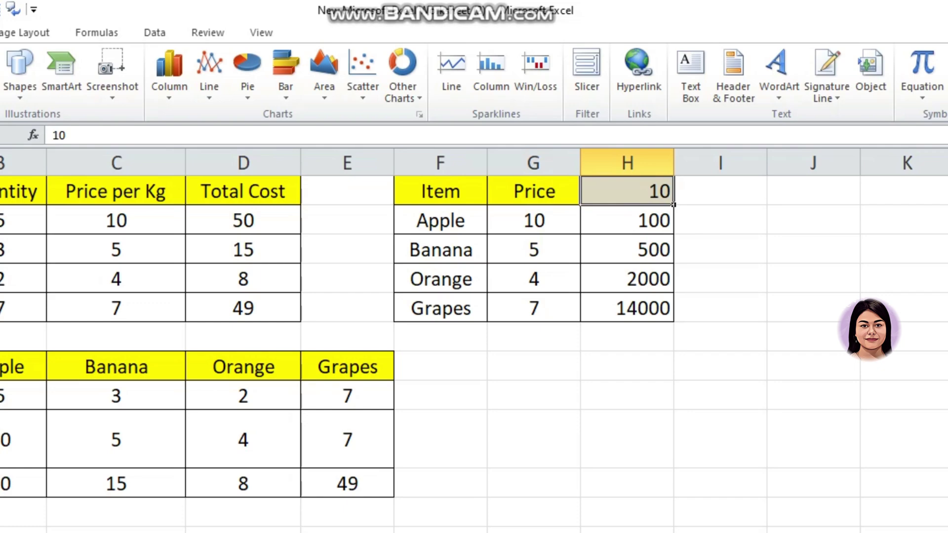
Recheck the formulas in H2 through H5 to trace how the multiplier reference shifts from row to row
left_click(627, 220)
left_click(627, 250)
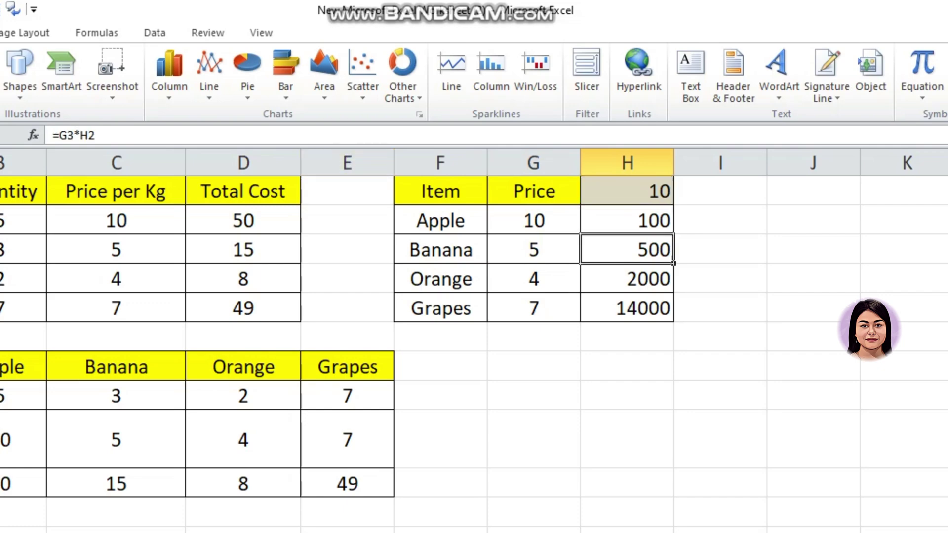
left_click(627, 278)
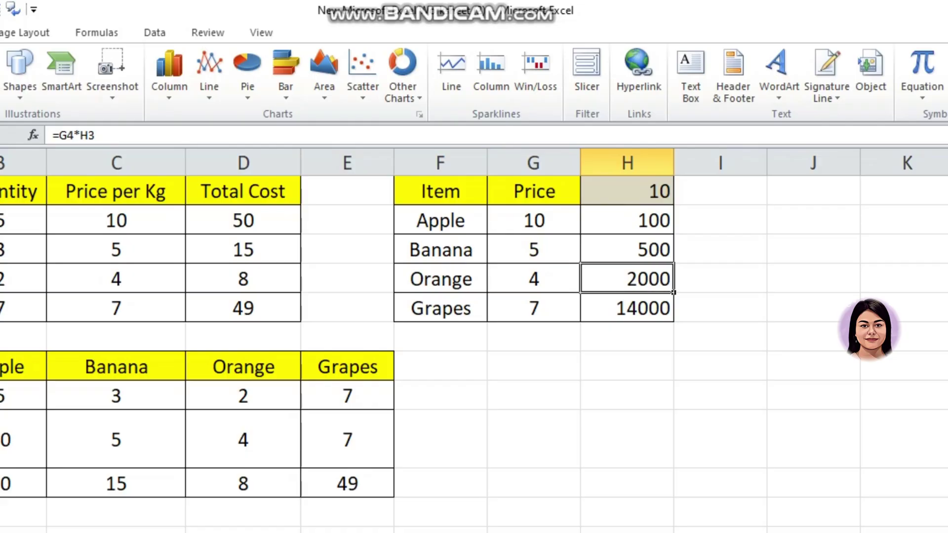
left_click(627, 308)
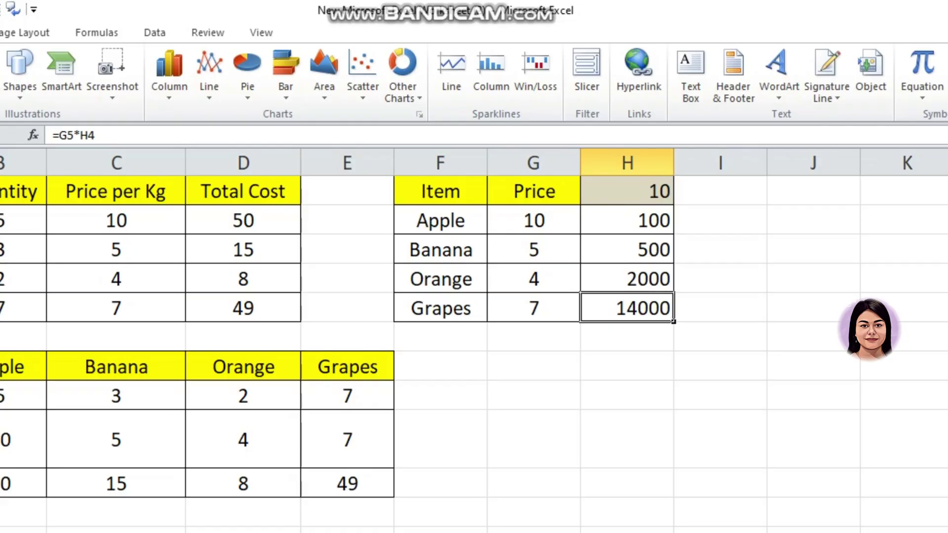
left_click(627, 220)
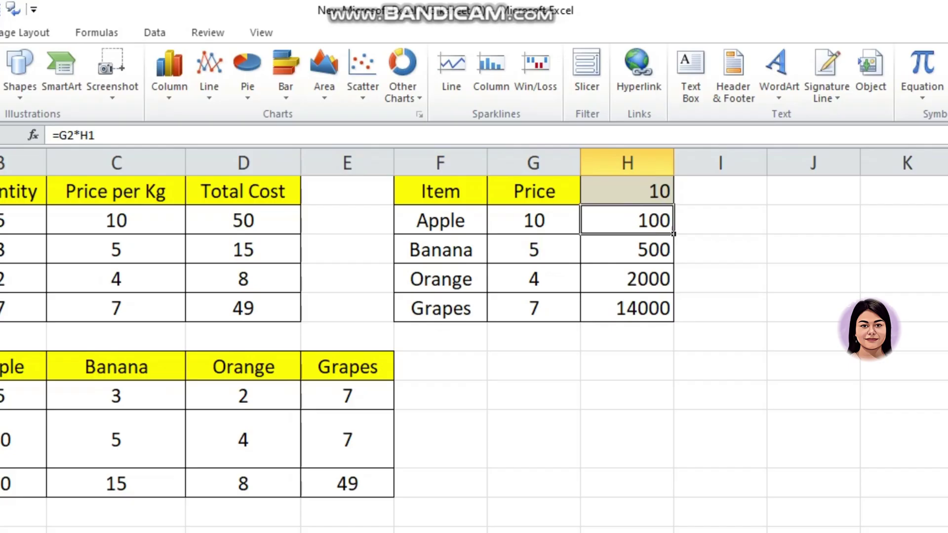
left_click(627, 279)
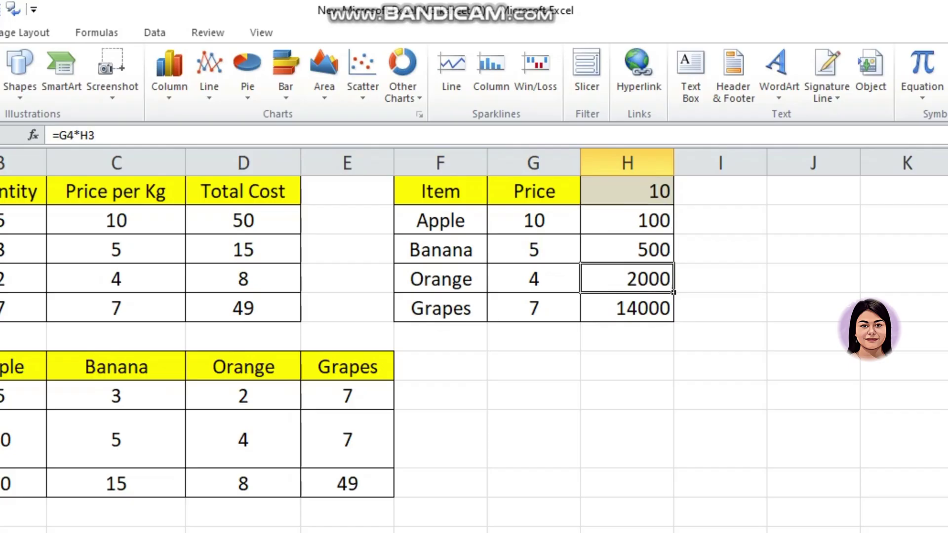
left_click(627, 308)
left_click(720, 220)
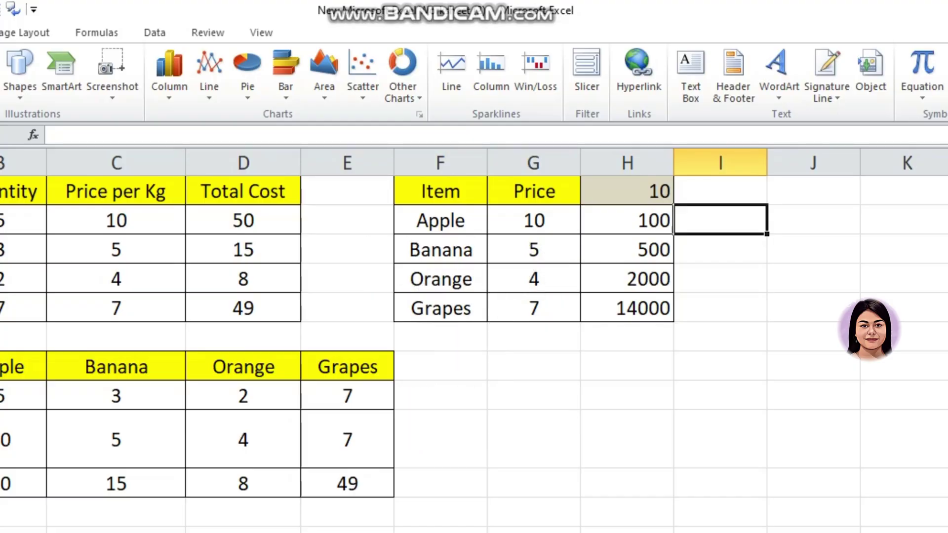
Clear the formulas from H2:H5 in the third table
left_click(627, 221)
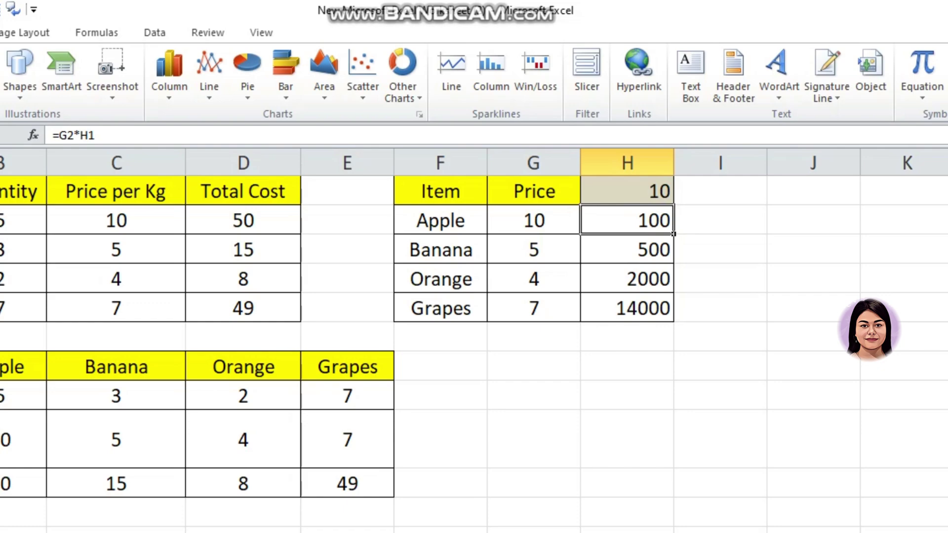
key("shift+Down")
key("shift+Down")
key("shift+Down")
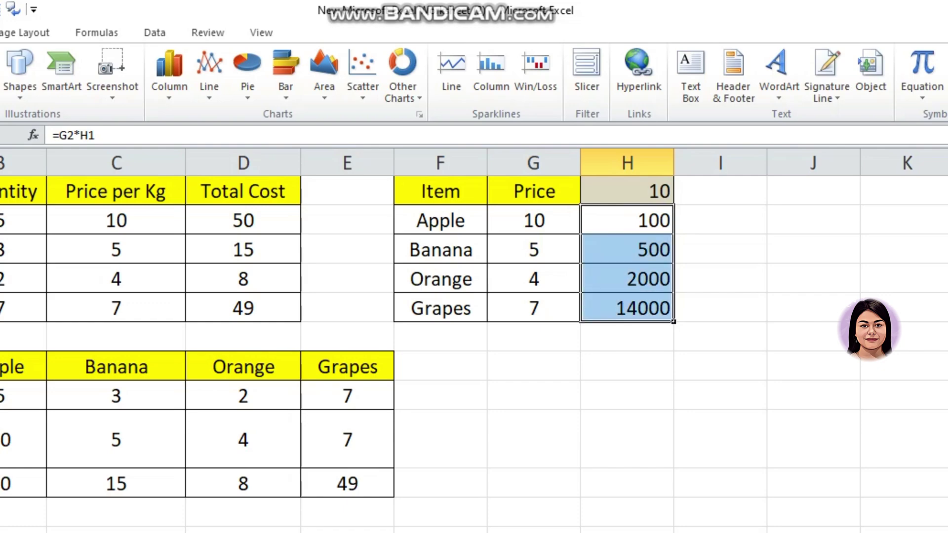
key("Delete")
Enter the formula =G2*H1 in H2 to multiply Apple's price by the multiplier
type("=")
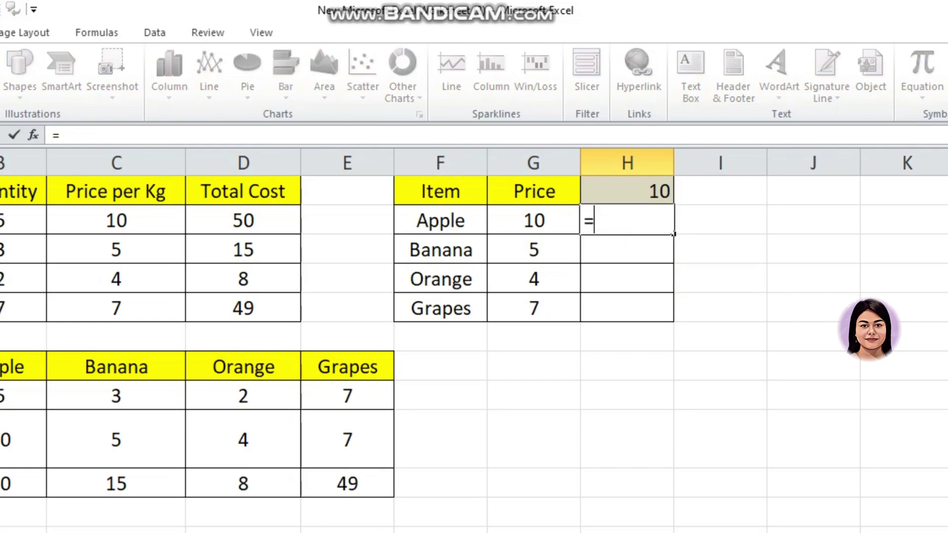
key("Left")
type("*")
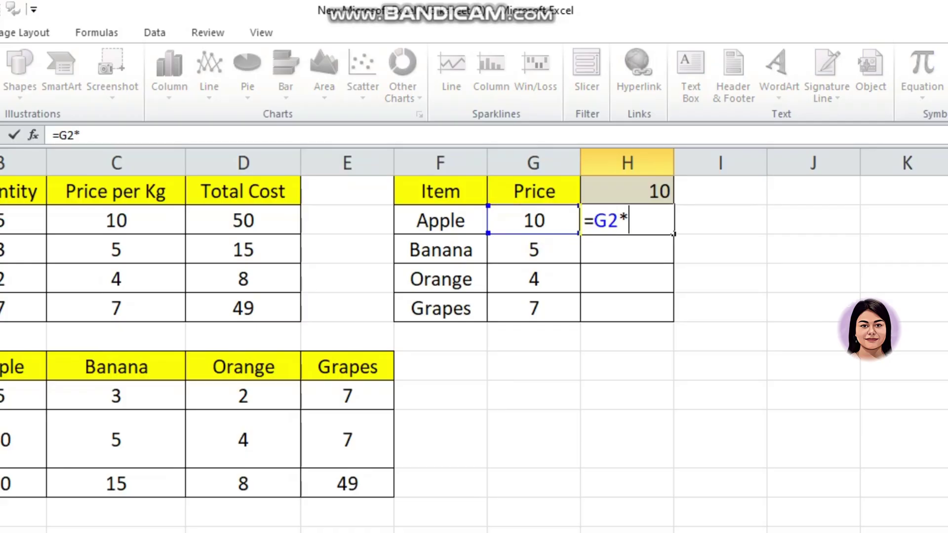
key("Up")
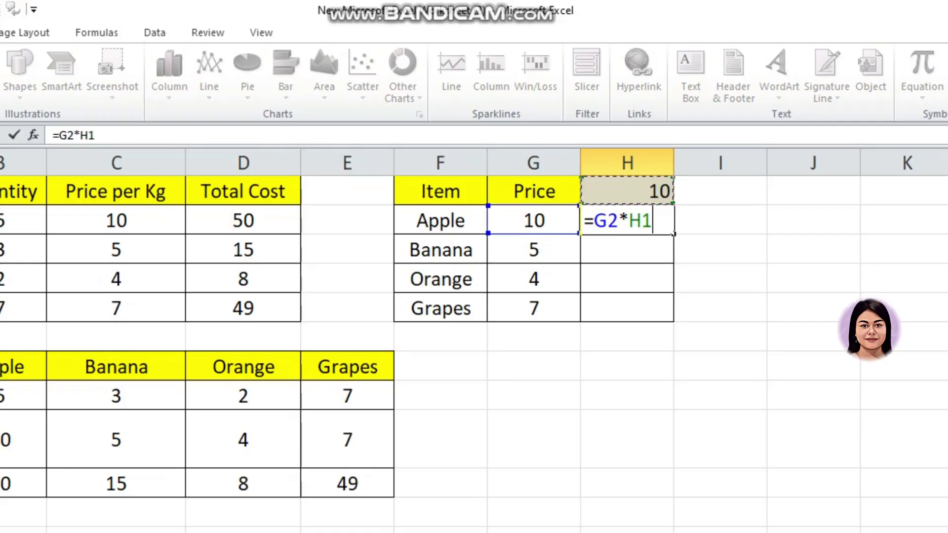
key("Return")
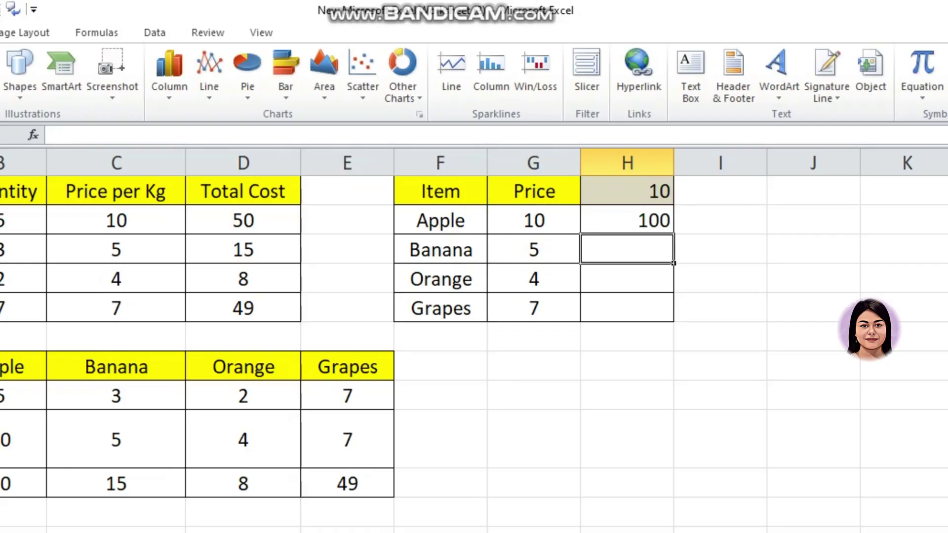
Make the multiplier reference in H2 absolute so the formula reads =G2*$H$1, and fill it down through H5
left_click(627, 220)
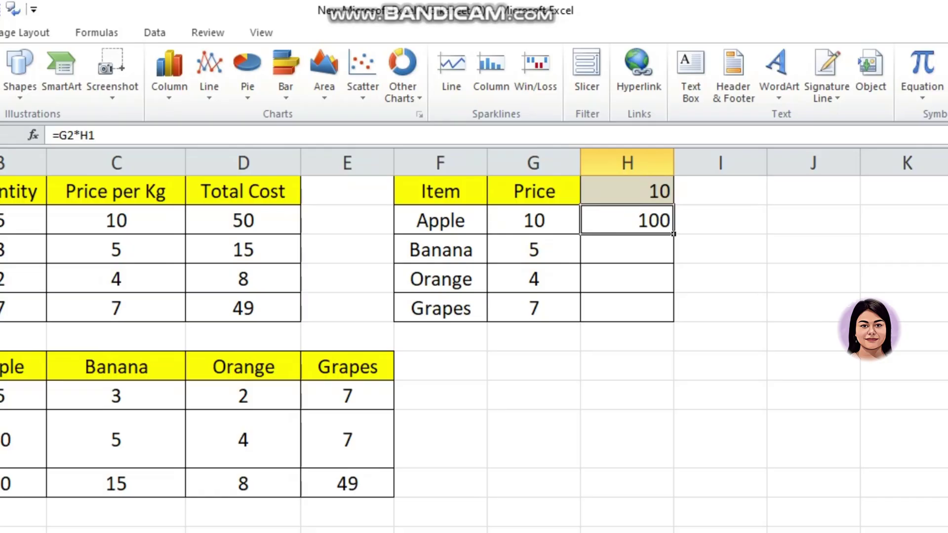
left_click(90, 135)
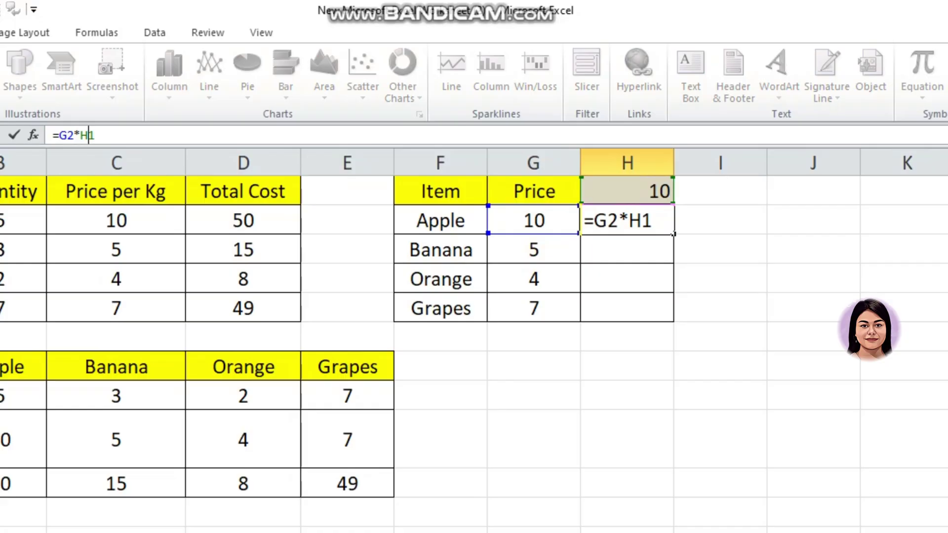
key("F4")
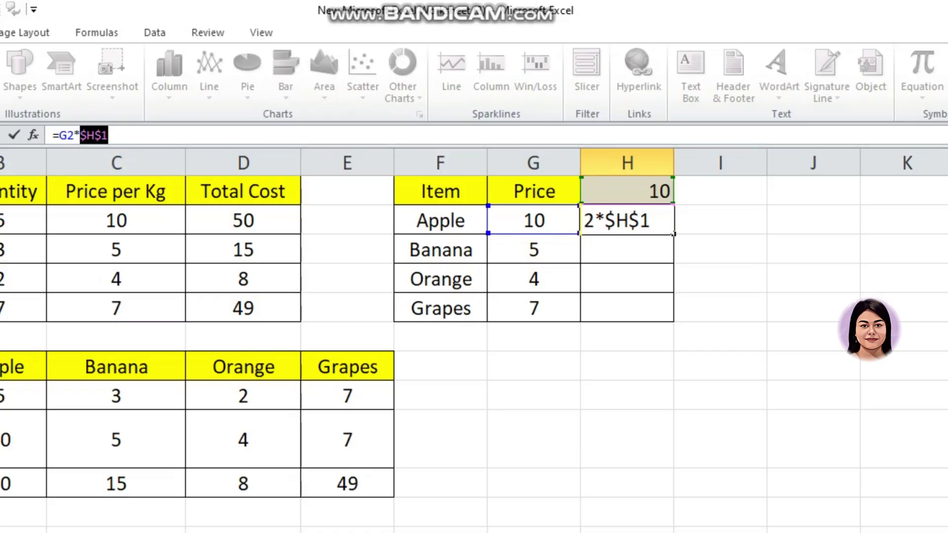
key("Return")
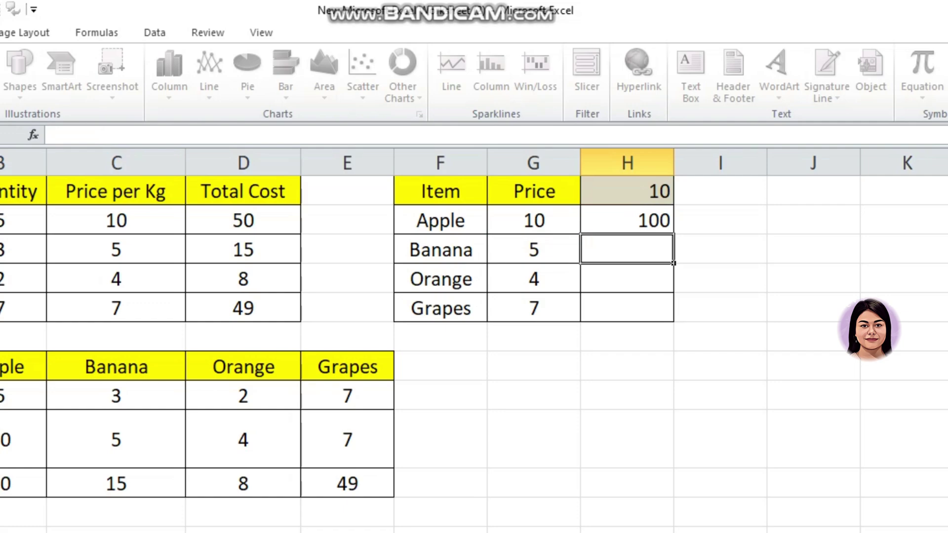
left_click(627, 221)
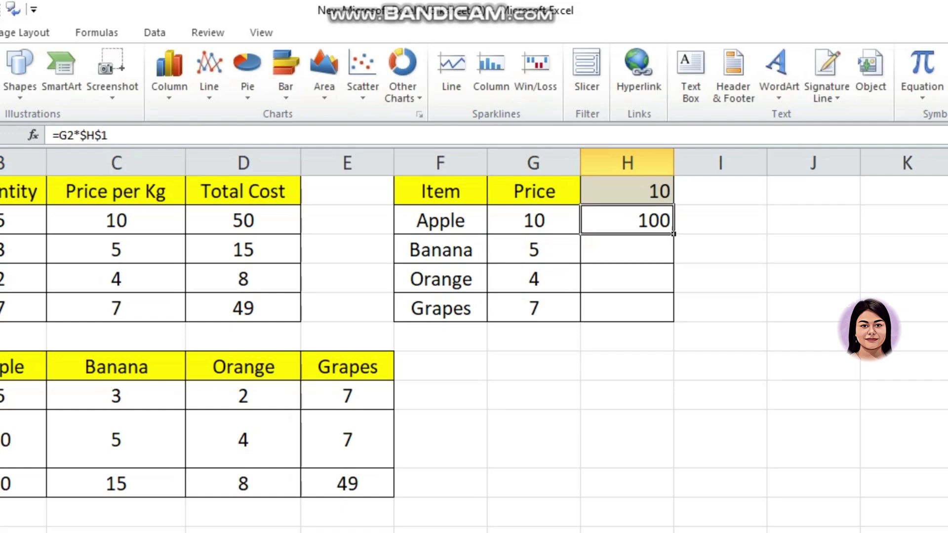
left_click_drag(674, 261, 673, 320)
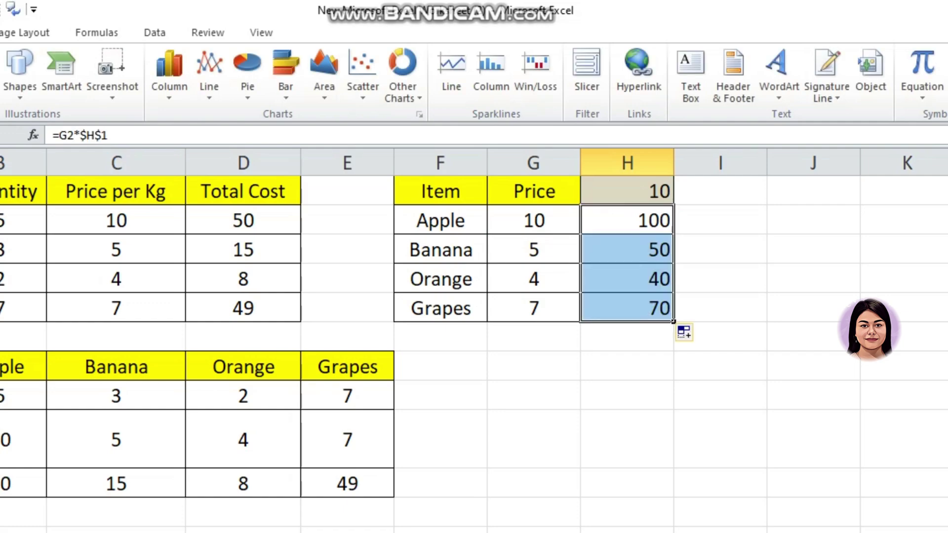
Check the copied formulas in H3, H4 and H5 for the relative price reference and the fixed $H$1 reference
left_click(627, 250)
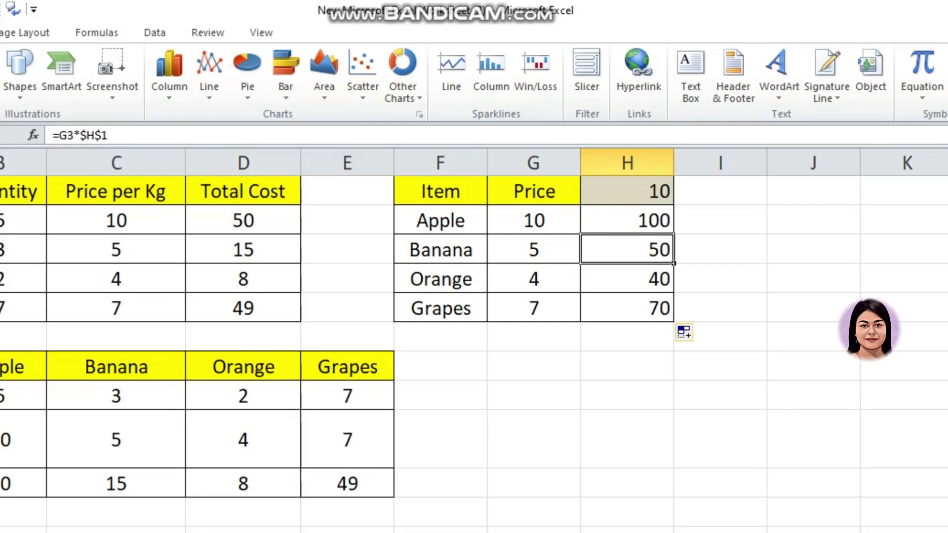
left_click(627, 279)
left_click(627, 250)
left_click(627, 279)
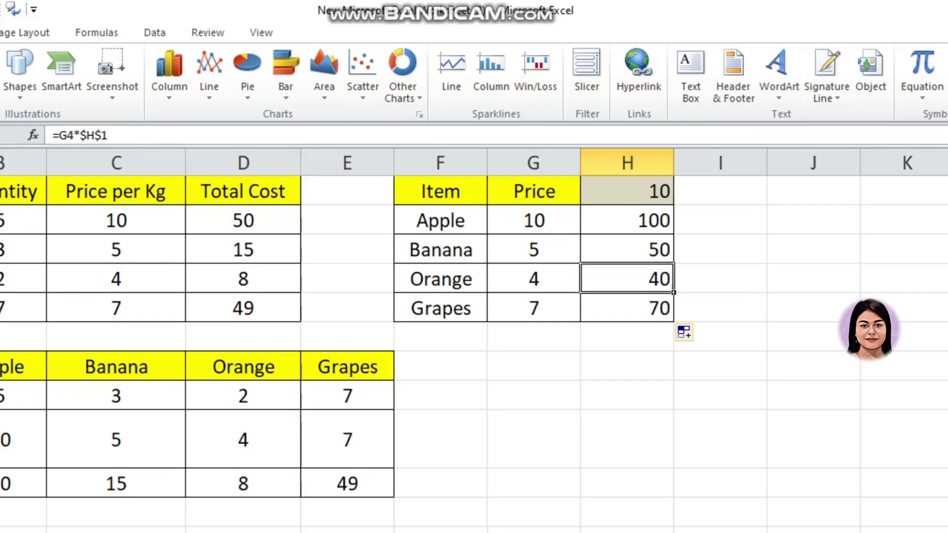
left_click(627, 308)
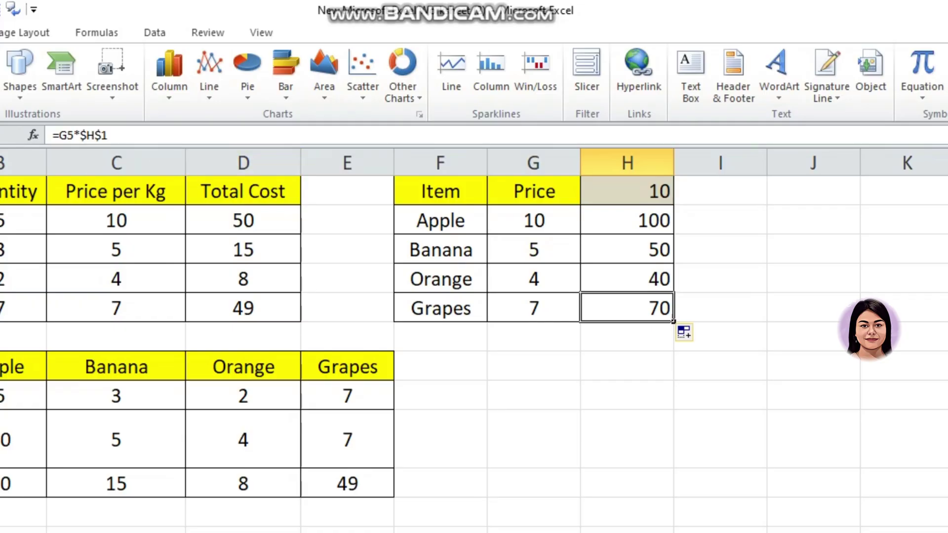
left_click(627, 437)
Replace $H$1 in H2's formula with the constant 10, giving =G2*10, and fill it down through H5
double_click(651, 221)
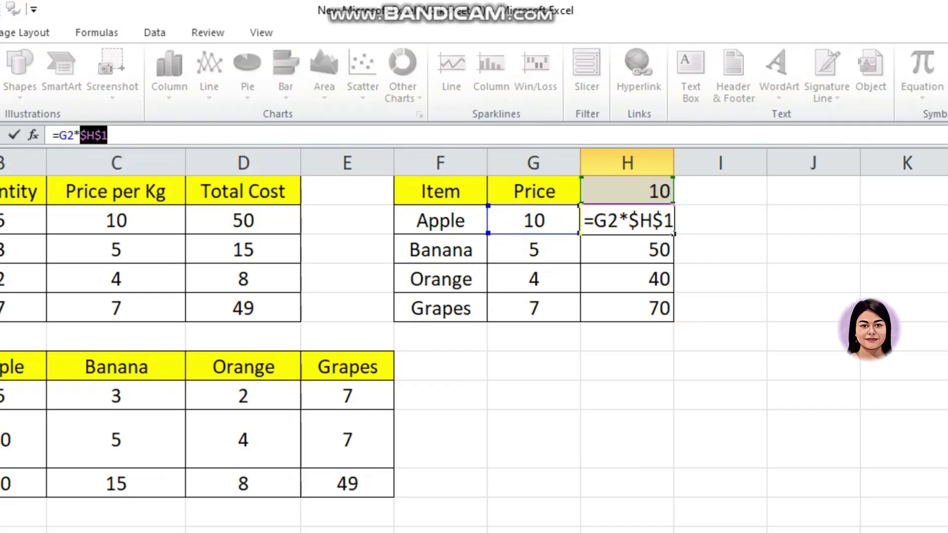
type("10")
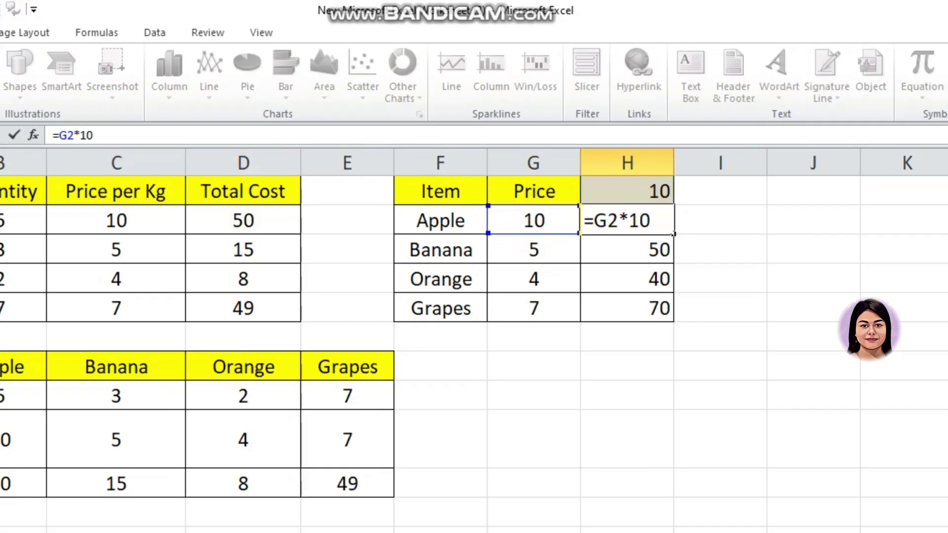
key("Return")
left_click(626, 220)
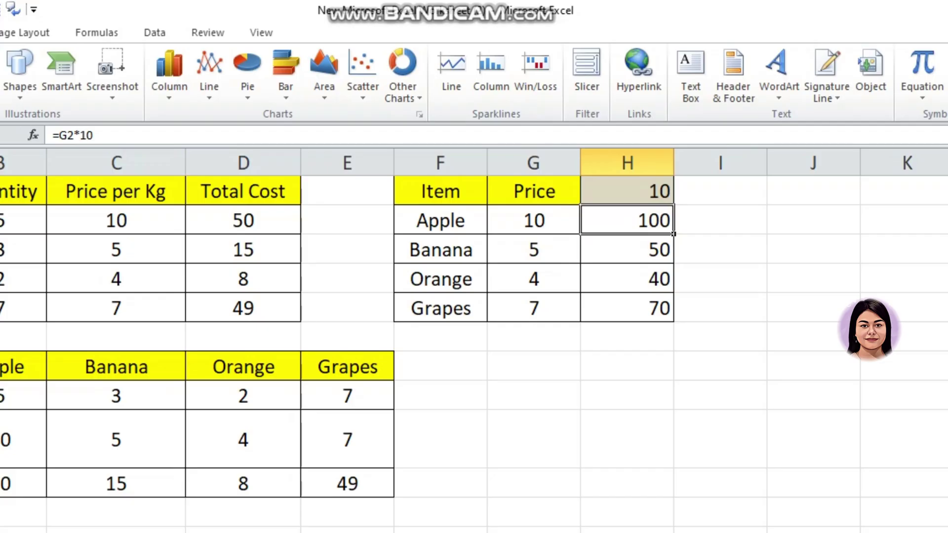
left_click_drag(673, 233, 673, 321)
Review the formulas in H2:H5 to compare the changing price references with the constant multiplier 10
left_click(627, 249)
left_click(626, 279)
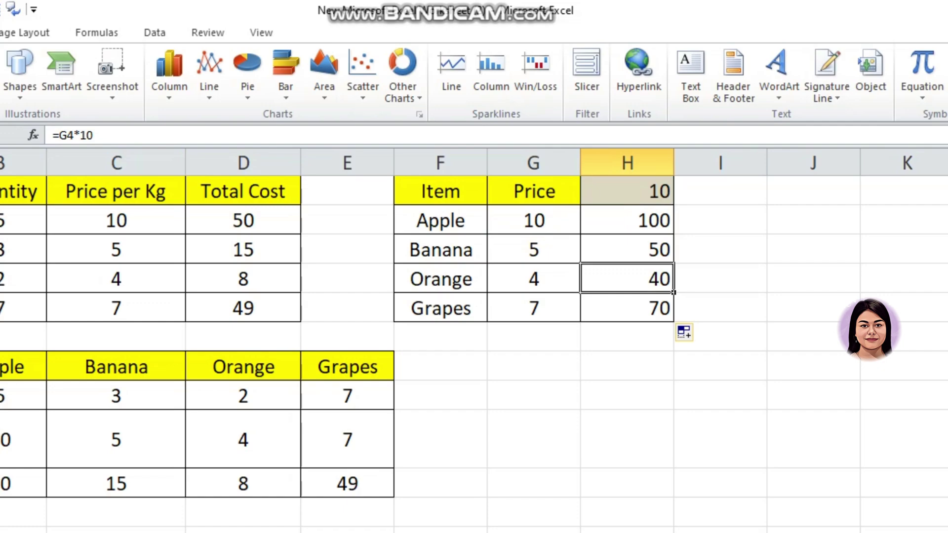
left_click(534, 220)
left_click(627, 221)
left_click(626, 249)
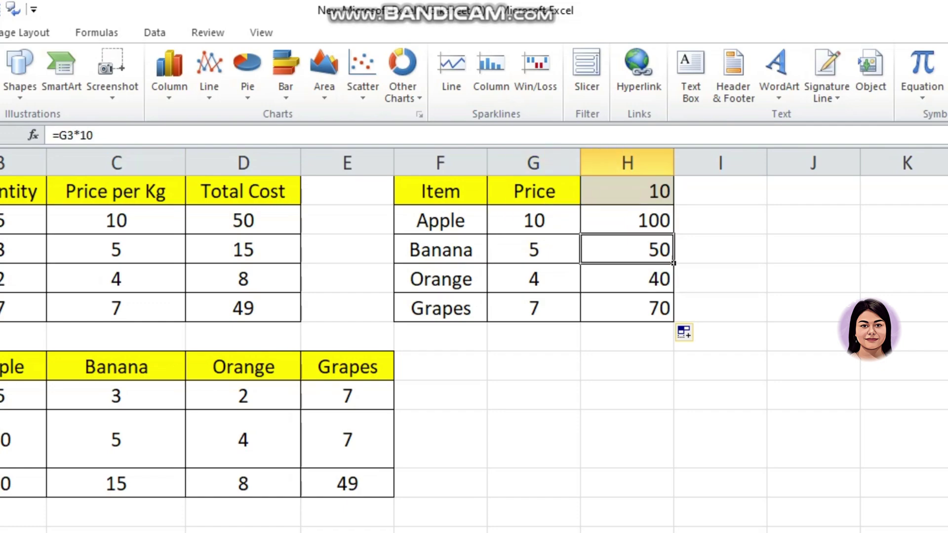
left_click(627, 279)
left_click(627, 308)
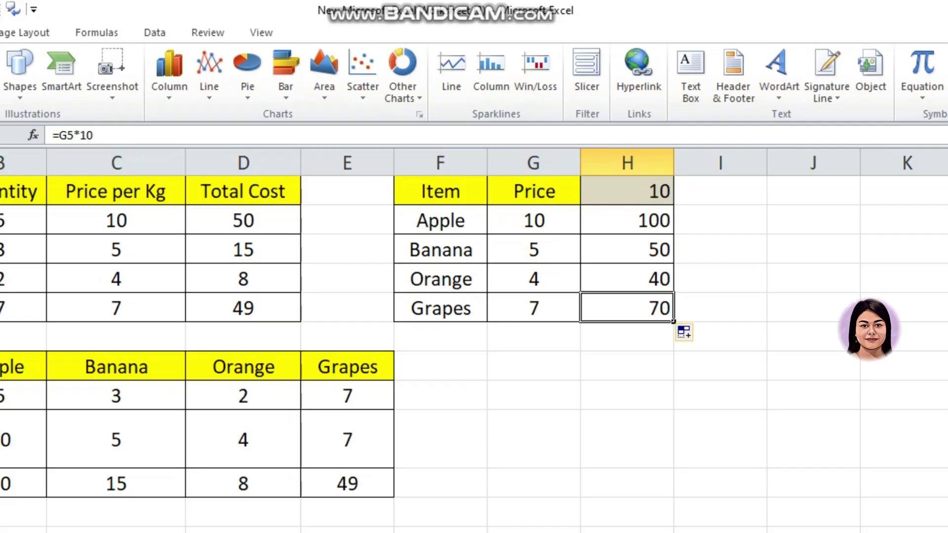
Replace the constant 10 in H2's formula with the absolute reference $H$1, giving =G2*$H$1, and fill it down through H5
left_click(720, 220)
left_click(627, 220)
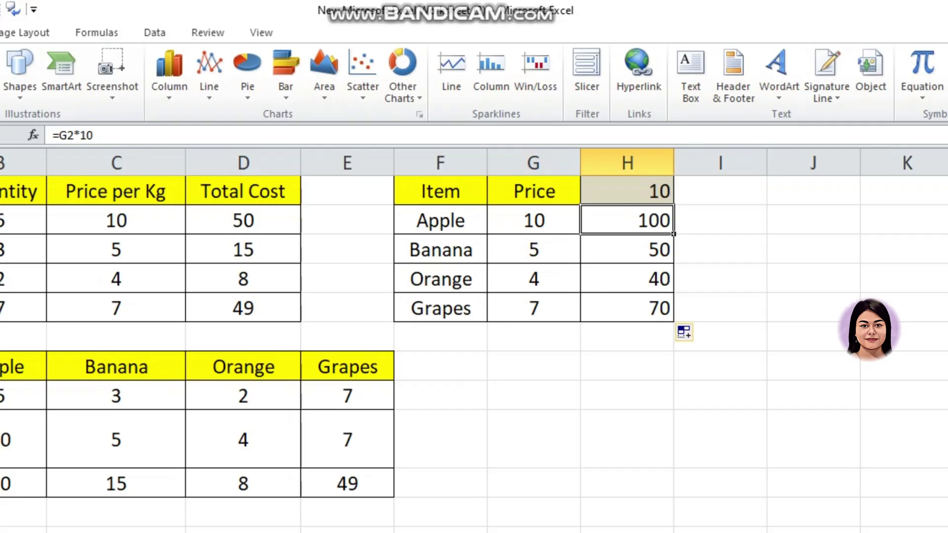
left_click(93, 135)
key("BackSpace")
key("BackSpace")
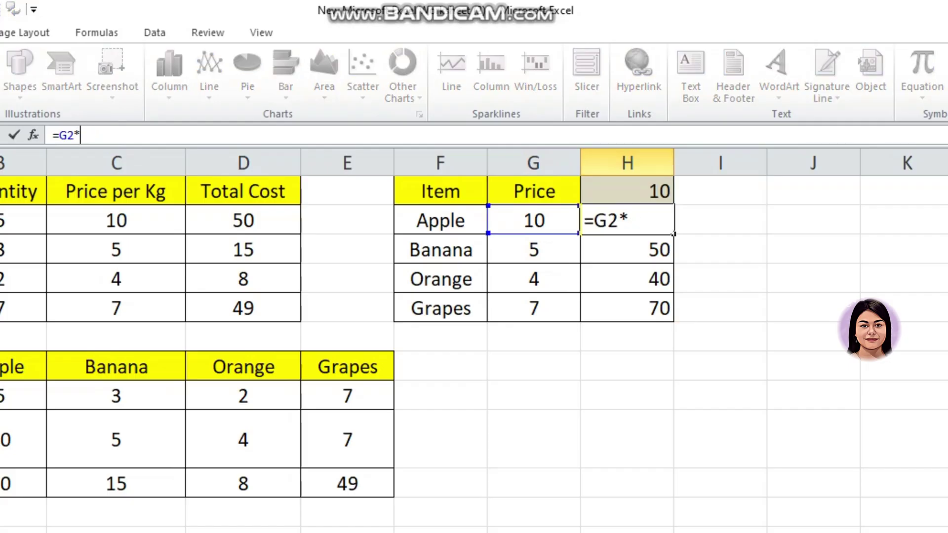
left_click(627, 191)
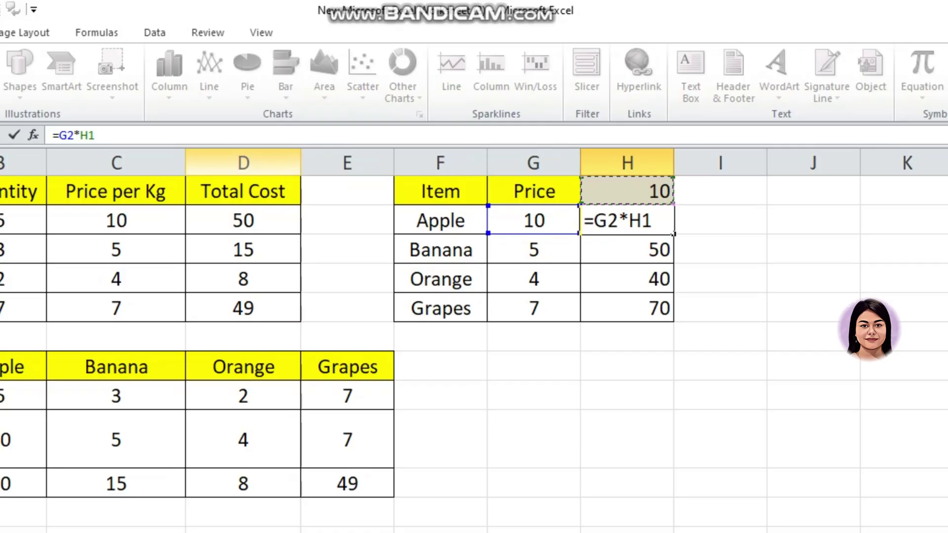
key("Left")
key("Right")
left_click(88, 134)
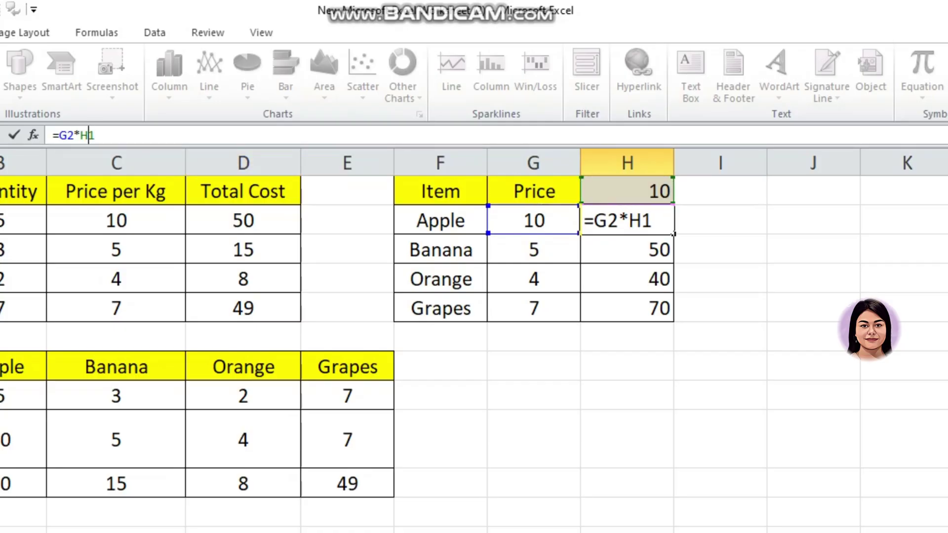
key("F4")
key("Return")
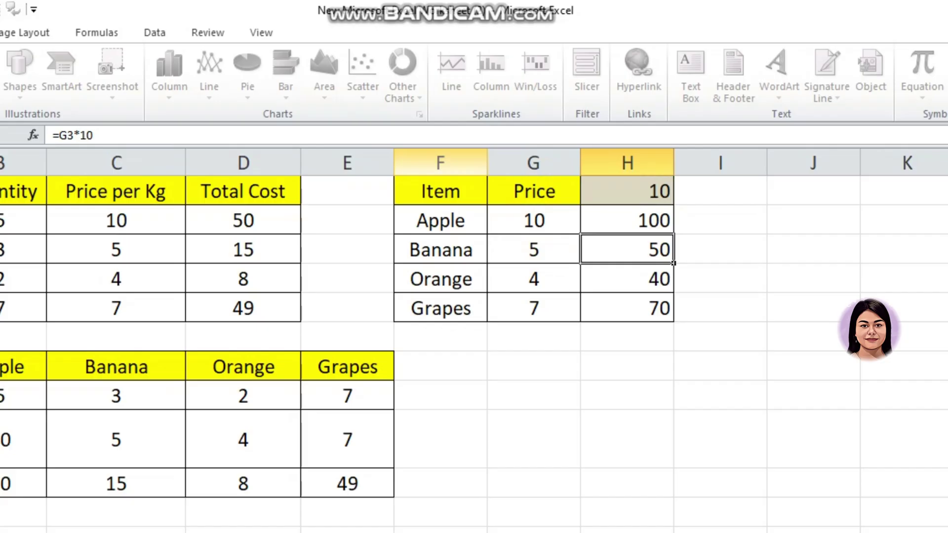
left_click(627, 220)
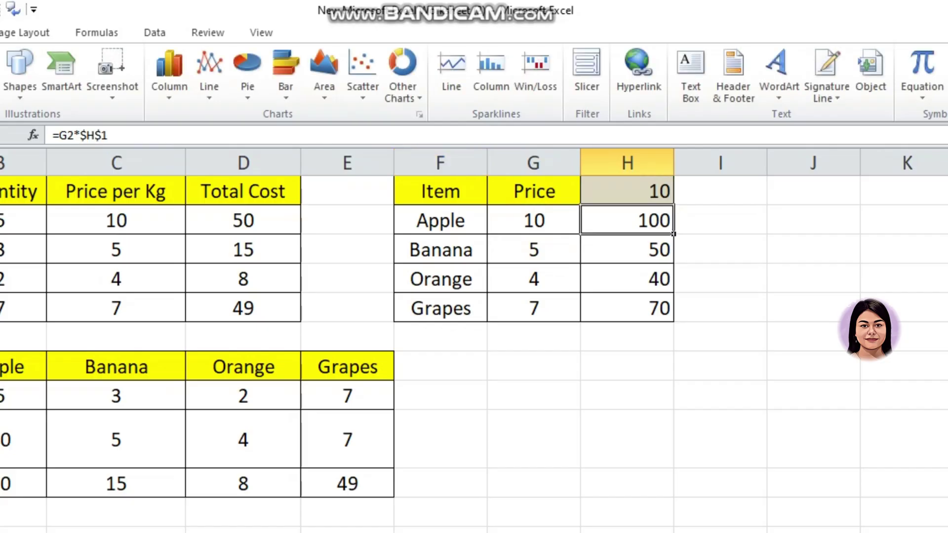
double_click(673, 234)
Strip H2's multiplier reference back to H1, and add dollar signs before its column and row so the formula reads =G2*$H$1
left_click(101, 135)
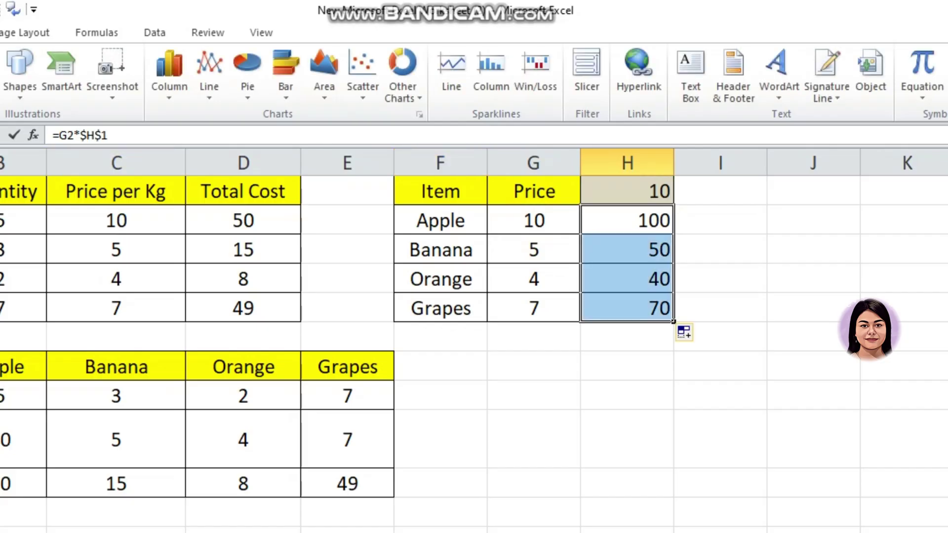
key("BackSpace")
key("BackSpace")
key("BackSpace")
type("H")
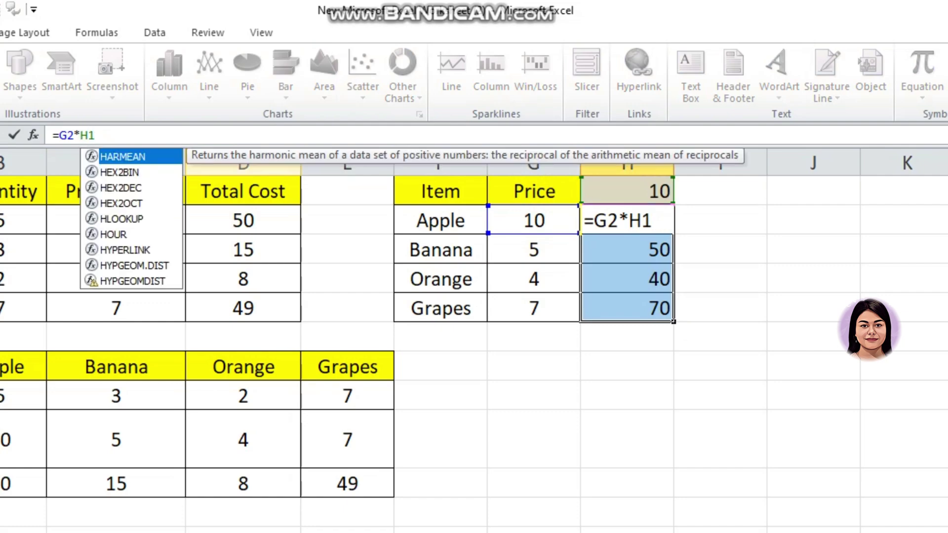
key("Left")
left_click(89, 134)
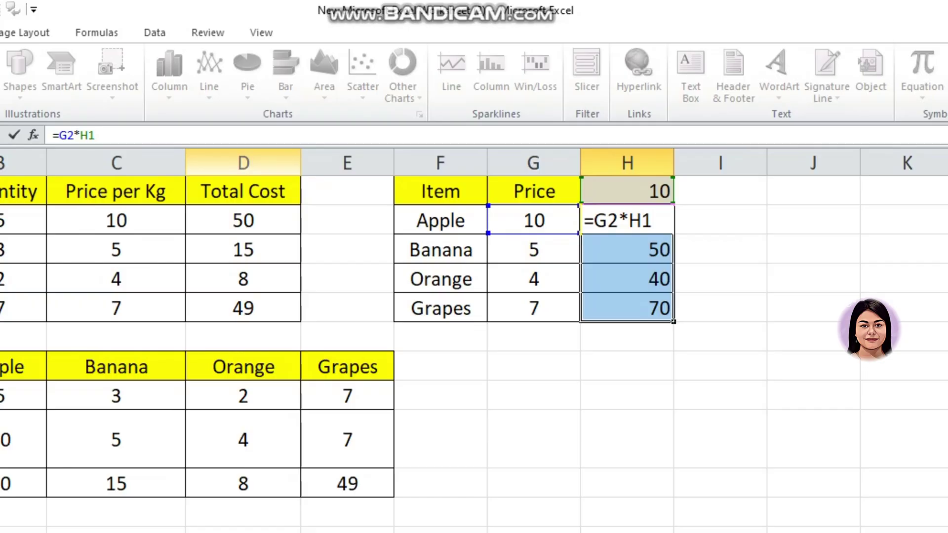
type("$")
left_click(89, 135)
left_click(80, 135)
type("$")
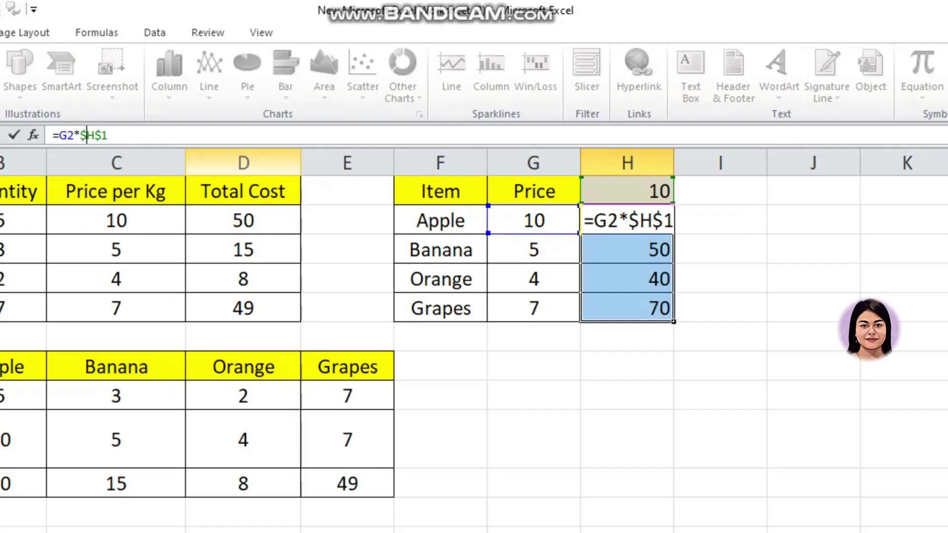
key("Return")
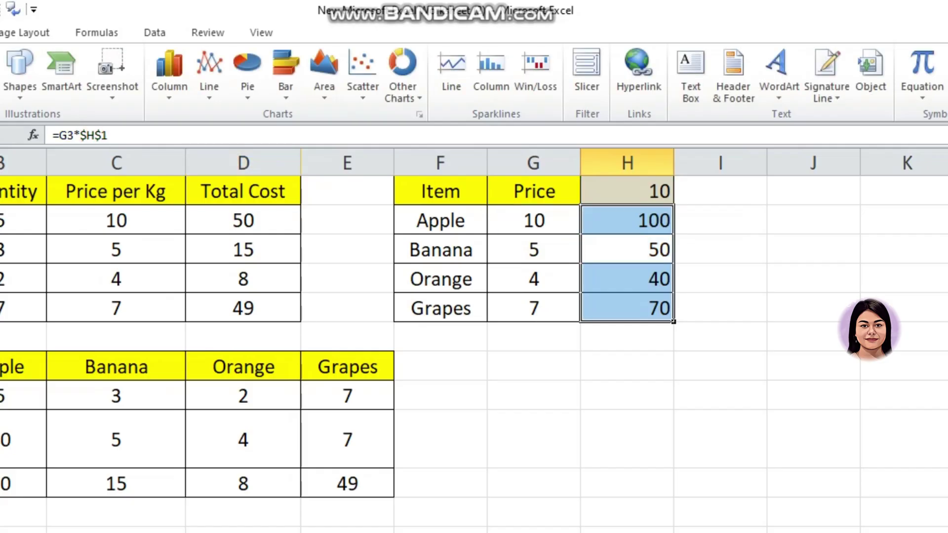
Copy the re-entered formula from H2 down to the Banana, Orange and Grapes rows, H3:H5
left_click(627, 221)
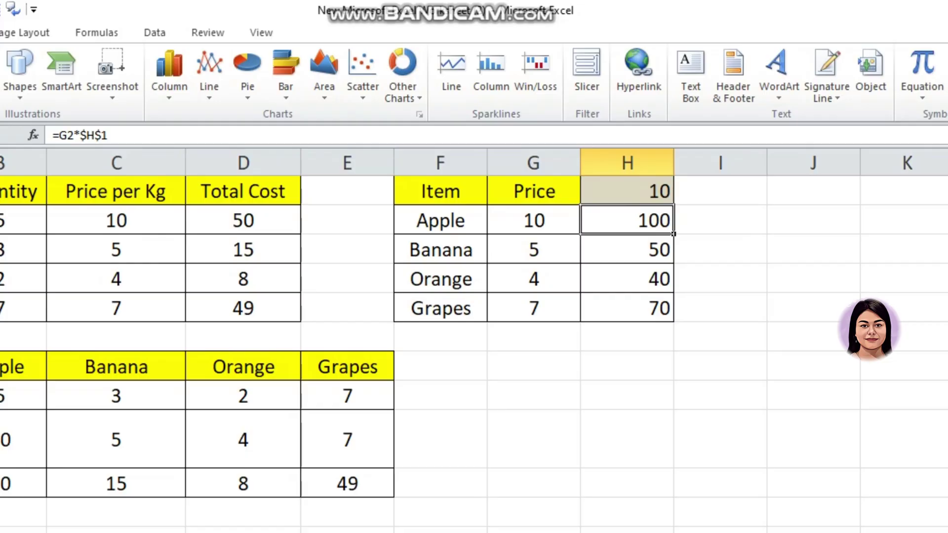
left_click_drag(673, 234, 672, 315)
left_click(720, 278)
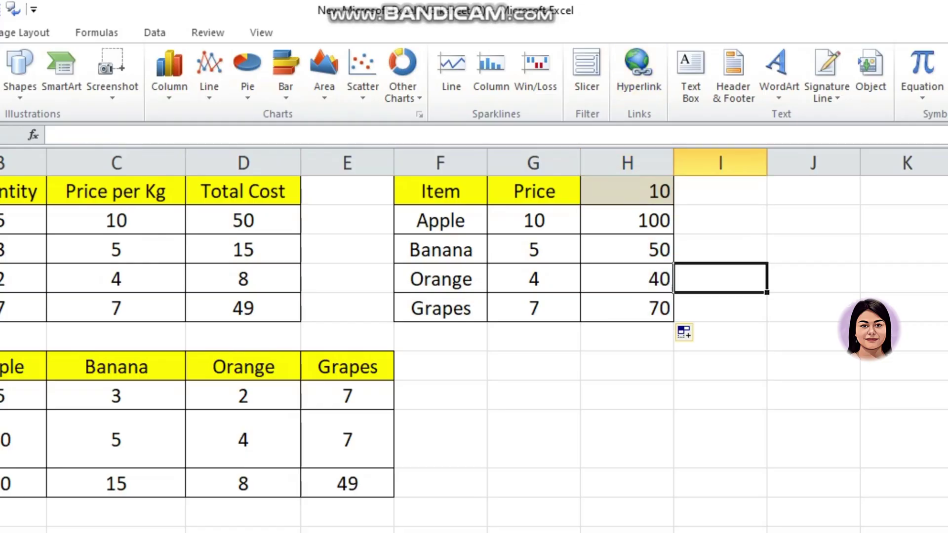